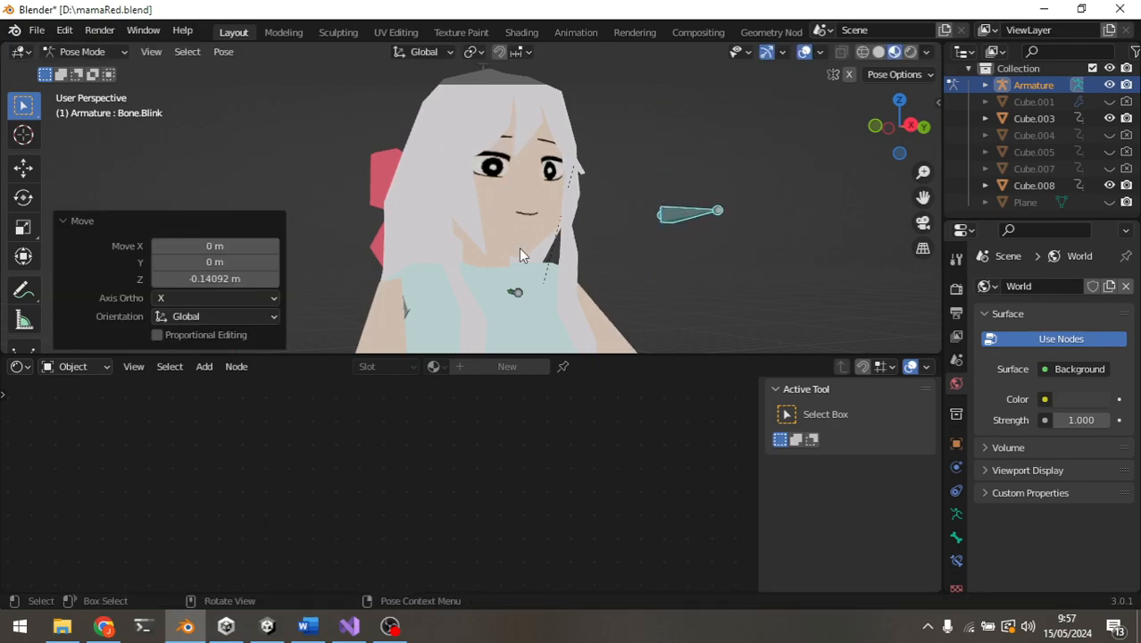
Switch from Pose Mode to Object Mode and show the face mesh's FaceMaterial nodes in the Shader Editor.
{"action": "left_click", "coordinate": [83, 52]}
{"action": "left_click", "coordinate": [89, 71]}
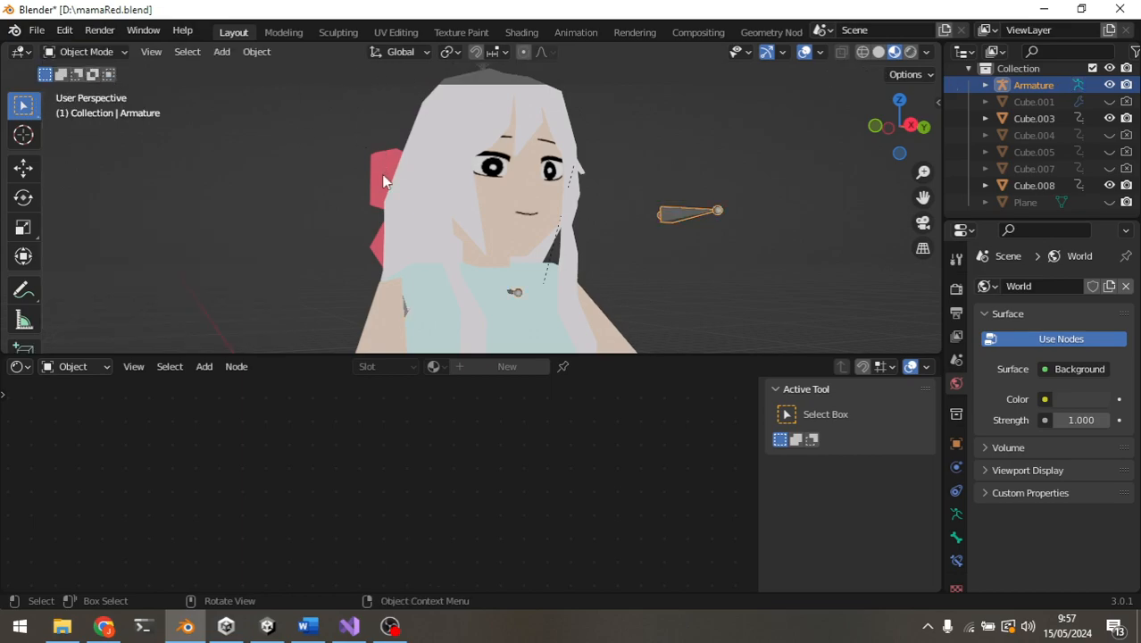
{"action": "left_click", "coordinate": [19, 367]}
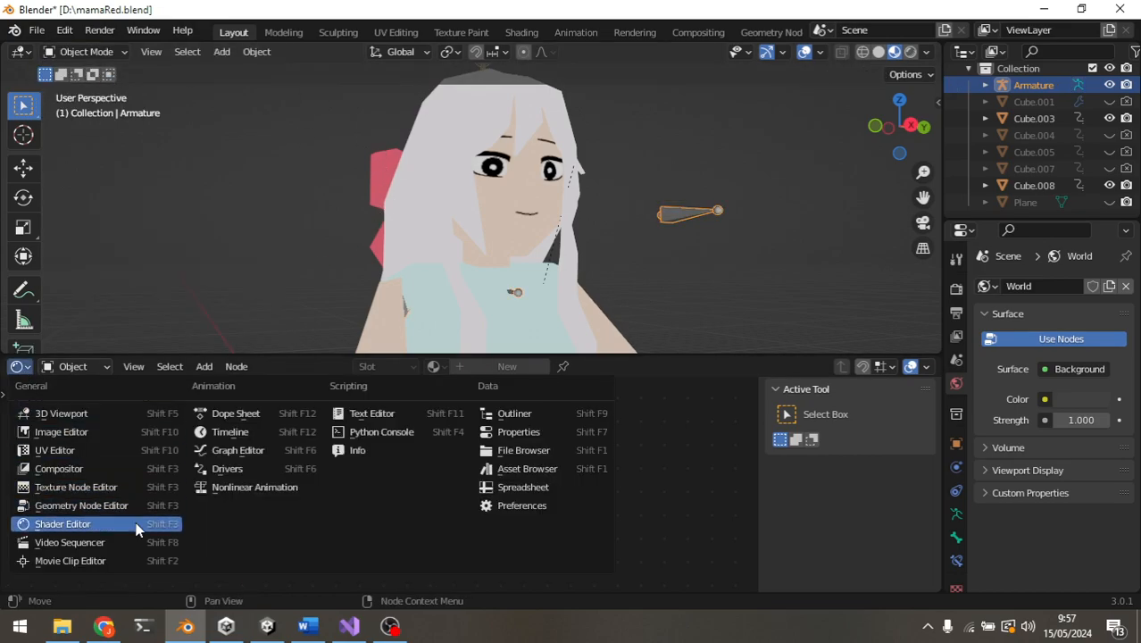
{"action": "left_click", "coordinate": [132, 536]}
{"action": "left_click", "coordinate": [503, 231]}
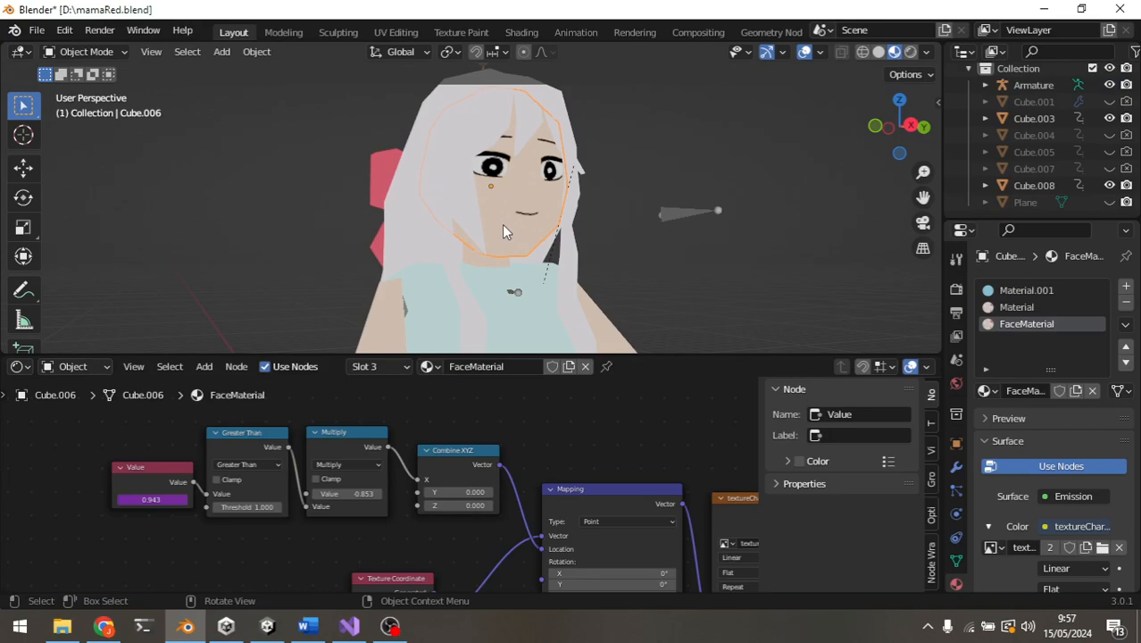
{"action": "scroll", "coordinate": [410, 505], "scroll_direction": "down", "scroll_amount": 1}
{"action": "middle_click_drag", "start_coordinate": [596, 471], "coordinate": [528, 404]}
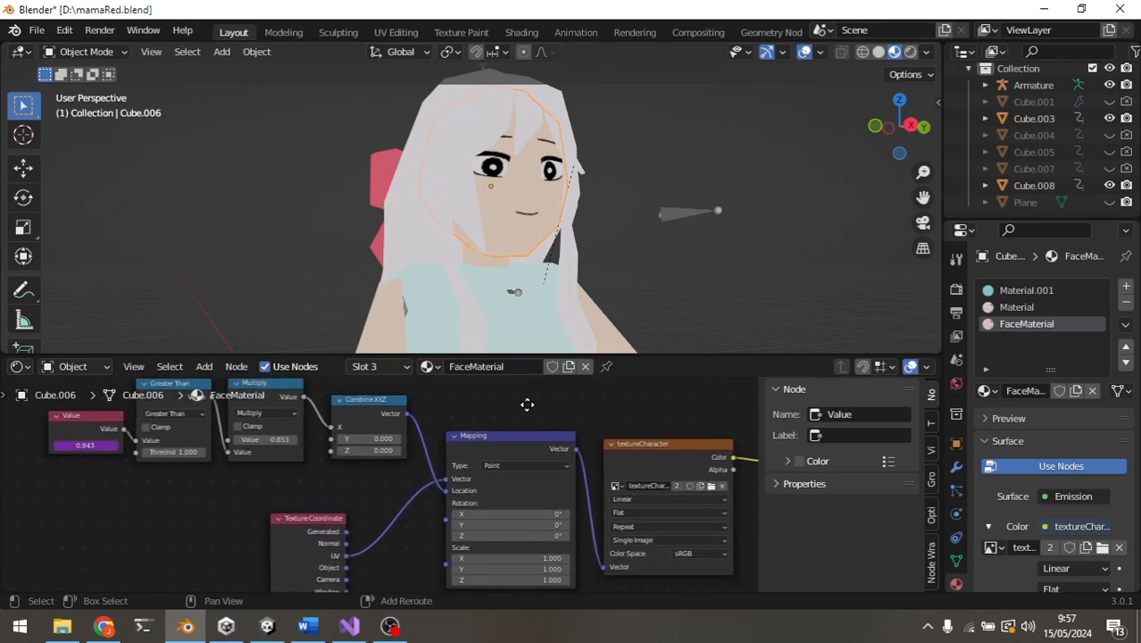
{"action": "scroll", "coordinate": [528, 404], "scroll_direction": "up", "scroll_amount": 2}
{"action": "middle_click_drag", "start_coordinate": [352, 465], "coordinate": [313, 521]}
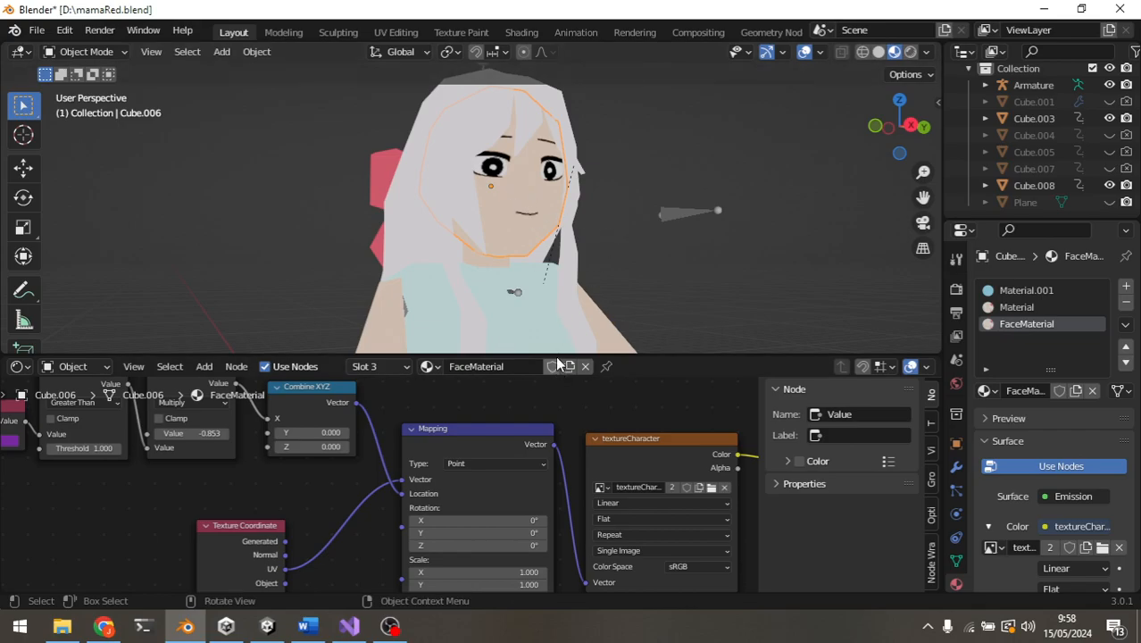
View the face mesh's UV layout over the textureCharacter image in the UV Editor, using Edit Mode, then deselect all its vertices.
{"action": "left_click", "coordinate": [33, 368]}
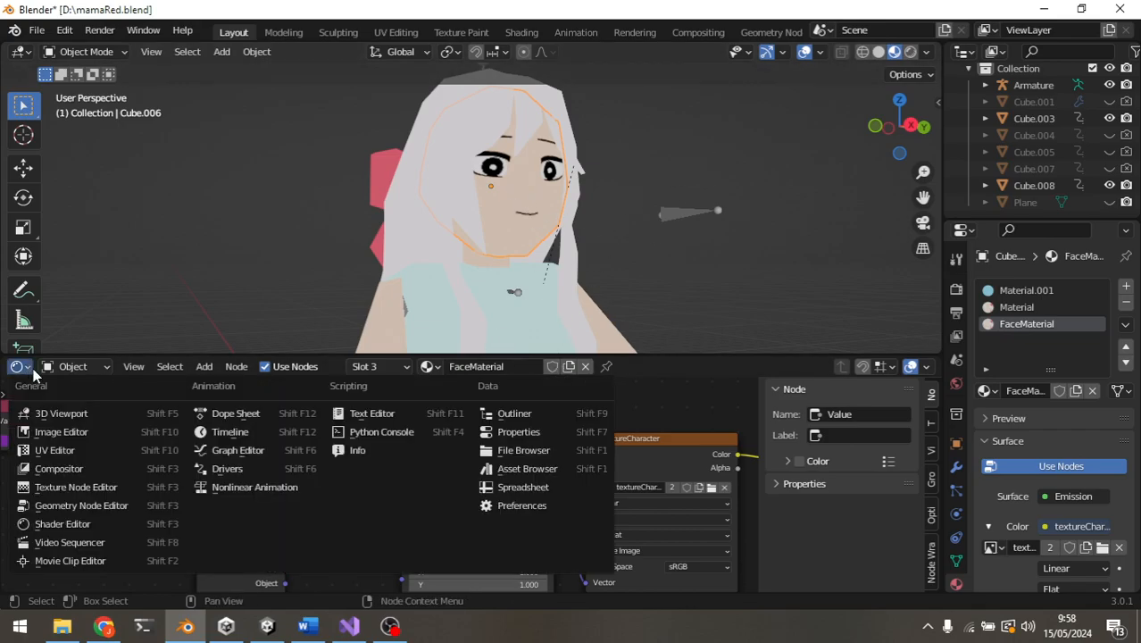
{"action": "left_click", "coordinate": [89, 452]}
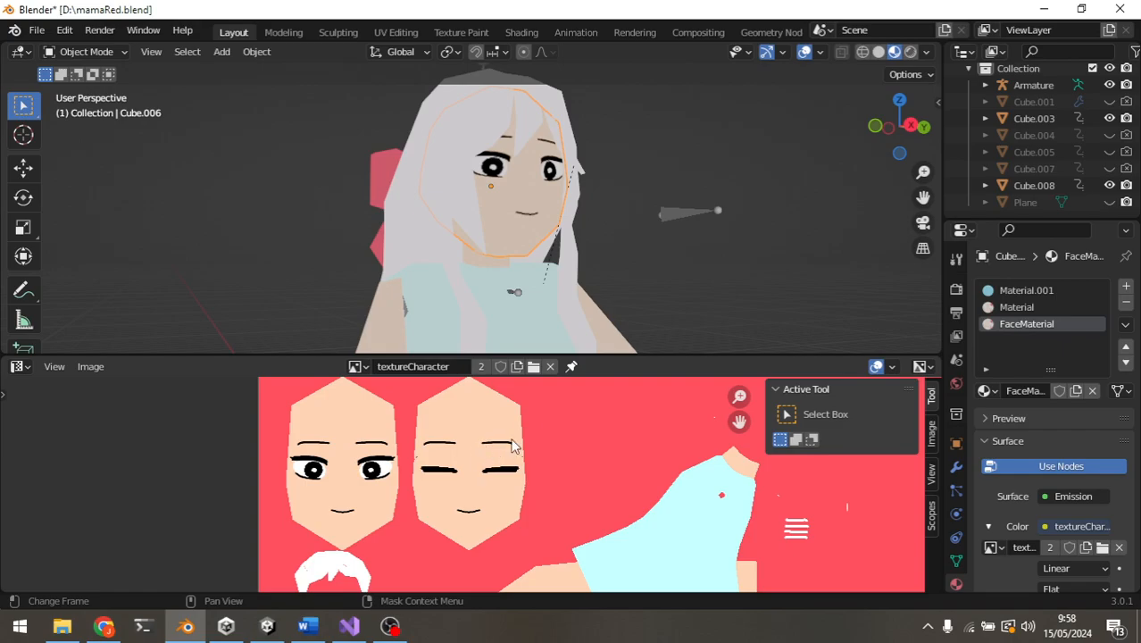
{"action": "left_click", "coordinate": [676, 231]}
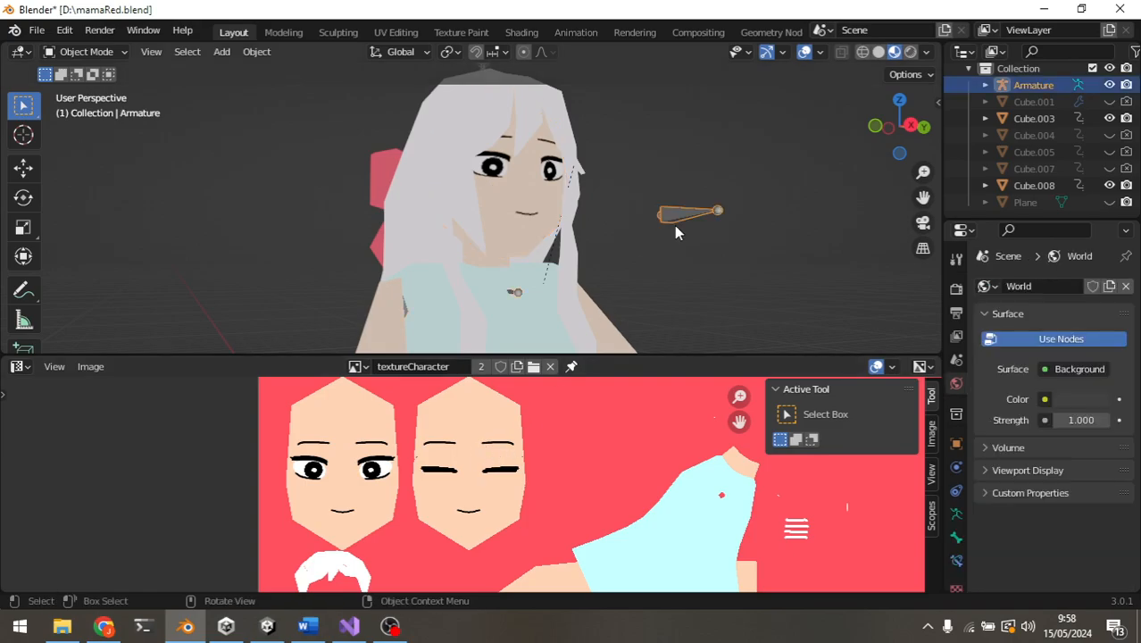
{"action": "left_click", "coordinate": [556, 186]}
{"action": "key", "text": "Tab"}
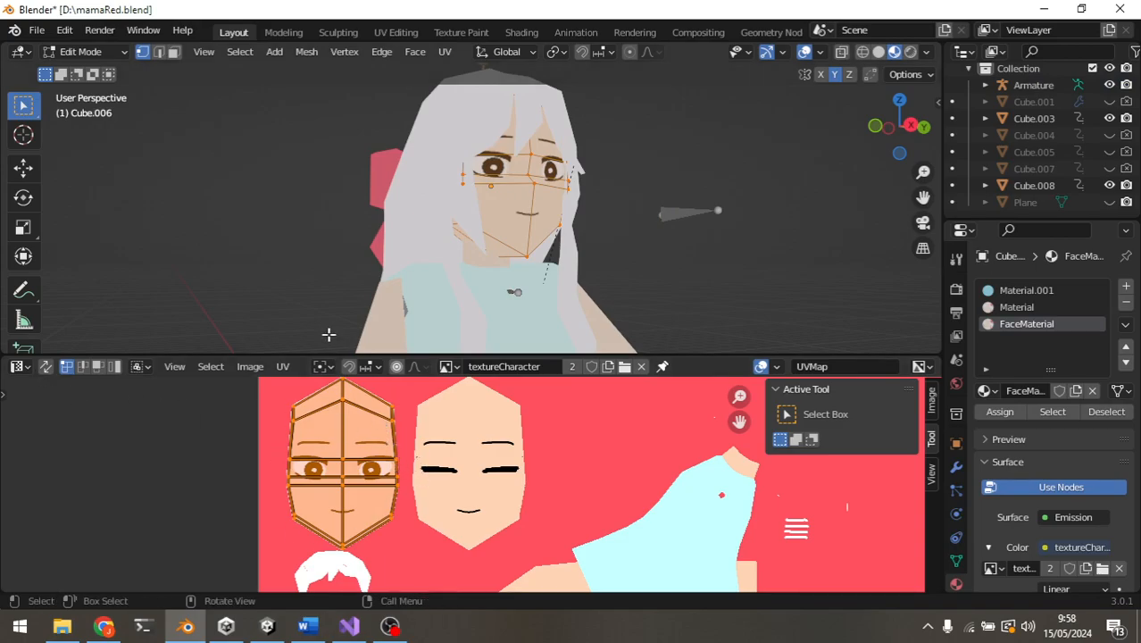
{"action": "key", "text": "alt+a"}
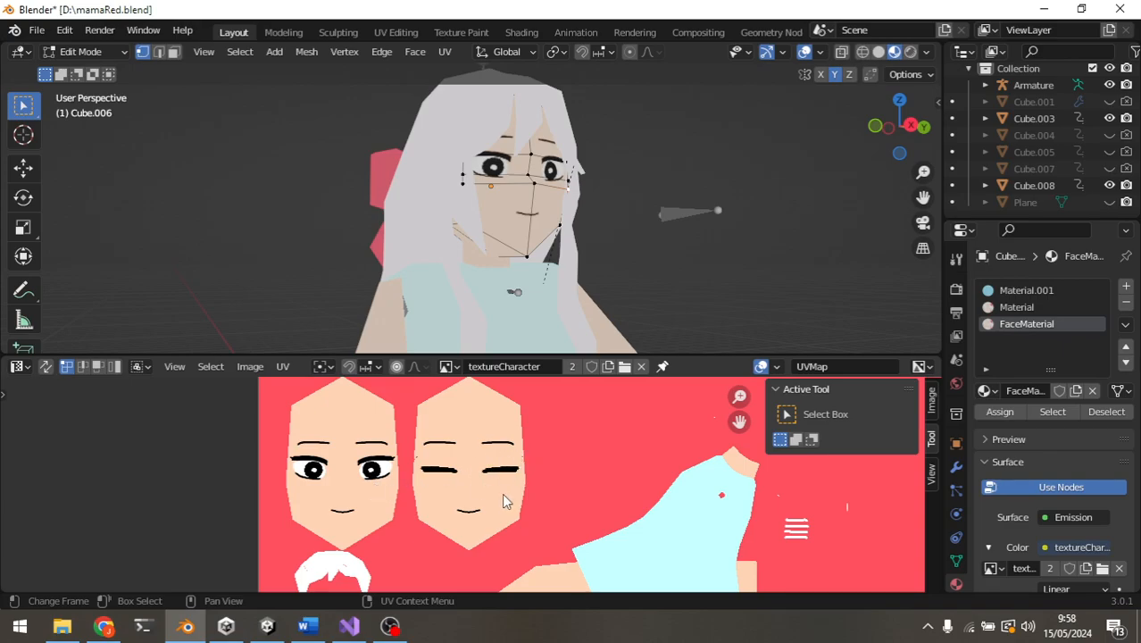
Return to the Shader Editor and examine how the Texture Coordinate and Combine XYZ nodes feed the Mapping node.
{"action": "left_click", "coordinate": [24, 369]}
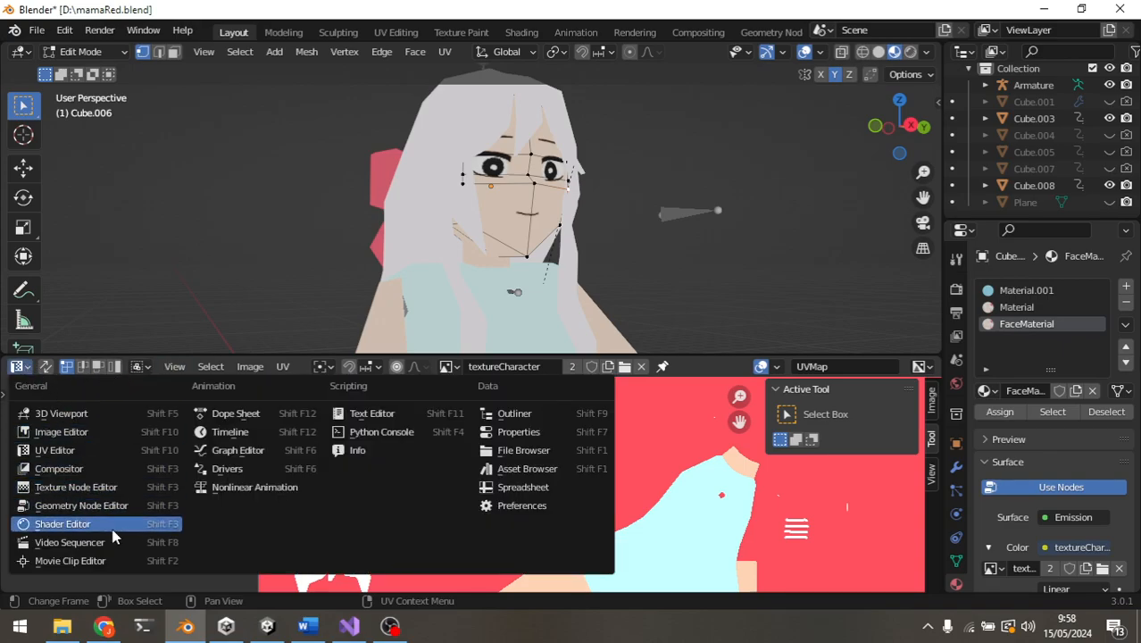
{"action": "left_click", "coordinate": [116, 538]}
{"action": "scroll", "coordinate": [399, 484], "scroll_direction": "down", "scroll_amount": 2}
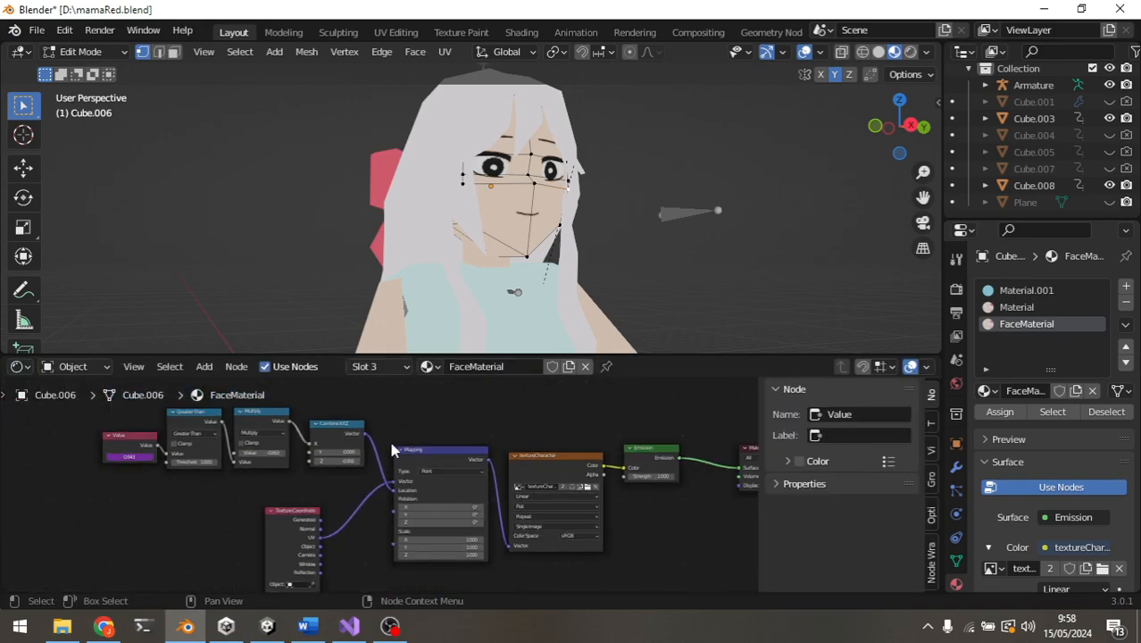
{"action": "scroll", "coordinate": [521, 167], "scroll_direction": "up", "scroll_amount": 3}
{"action": "scroll", "coordinate": [522, 167], "scroll_direction": "down", "scroll_amount": 2}
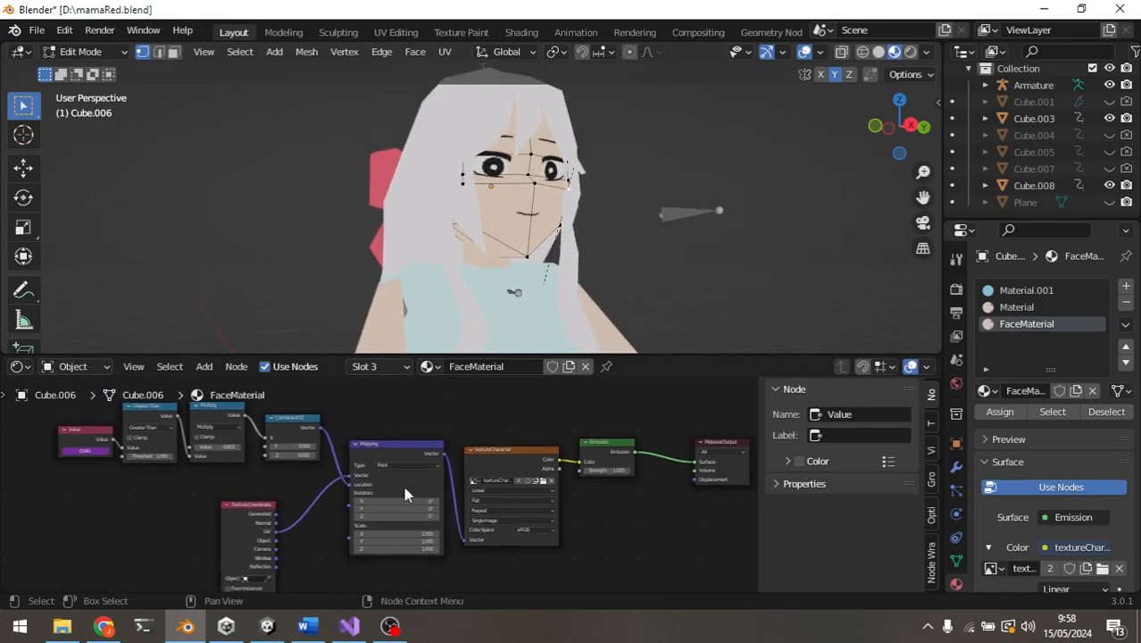
{"action": "scroll", "coordinate": [444, 411], "scroll_direction": "up", "scroll_amount": 4}
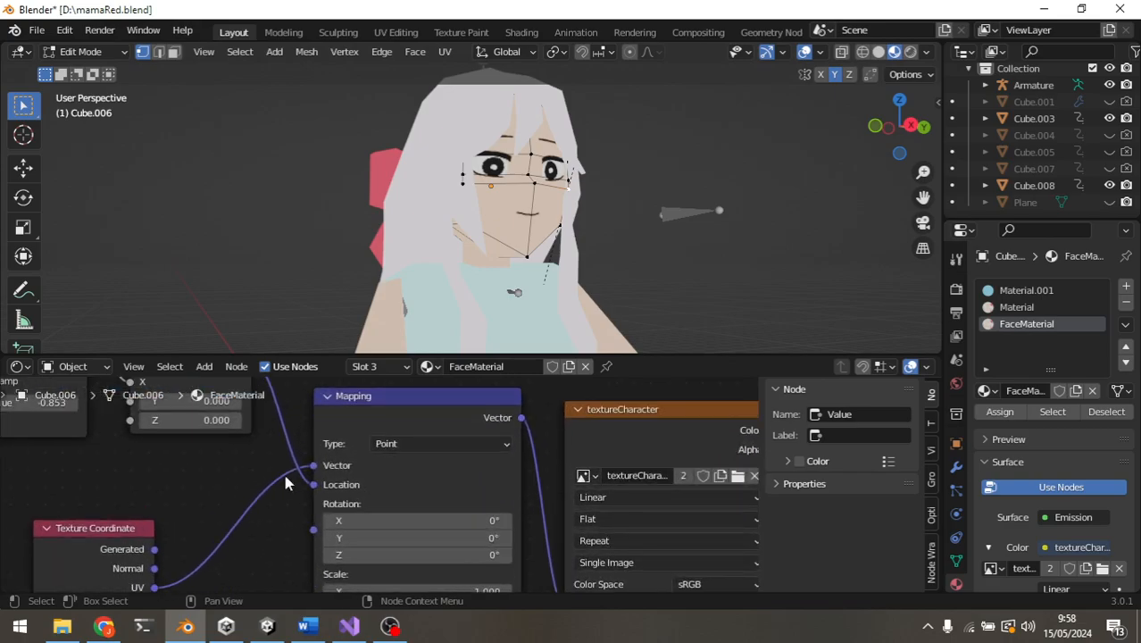
{"action": "scroll", "coordinate": [382, 473], "scroll_direction": "down", "scroll_amount": 2}
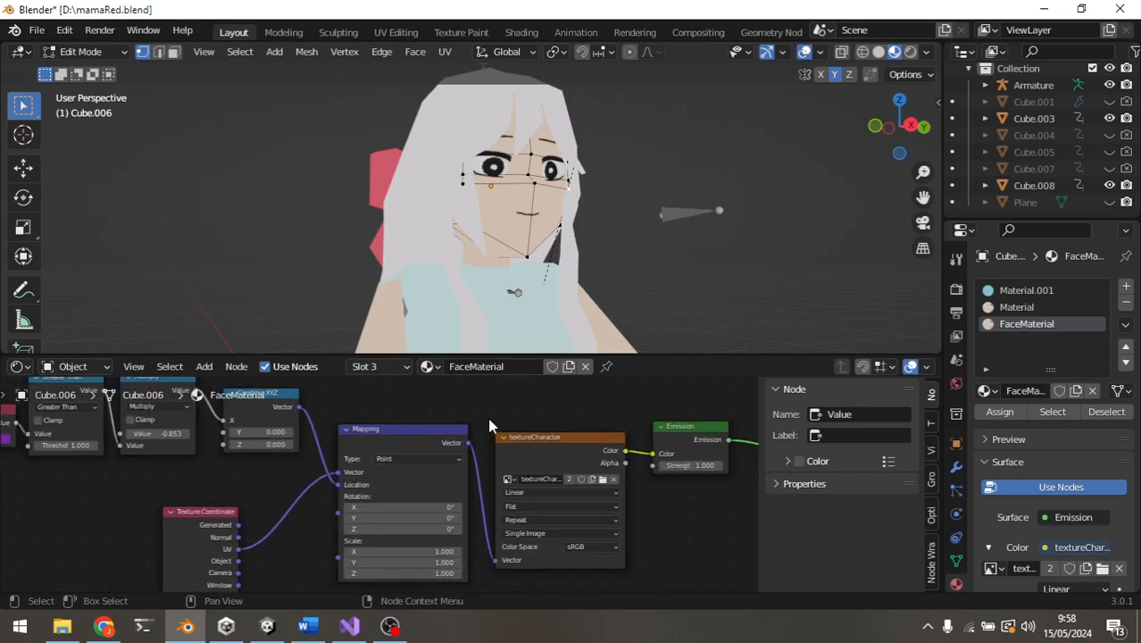
Follow the FaceMaterial chain from the textureCharacter image through Emission to the Material Output.
{"action": "middle_click_drag", "start_coordinate": [489, 426], "coordinate": [393, 425]}
{"action": "left_click", "coordinate": [21, 366]}
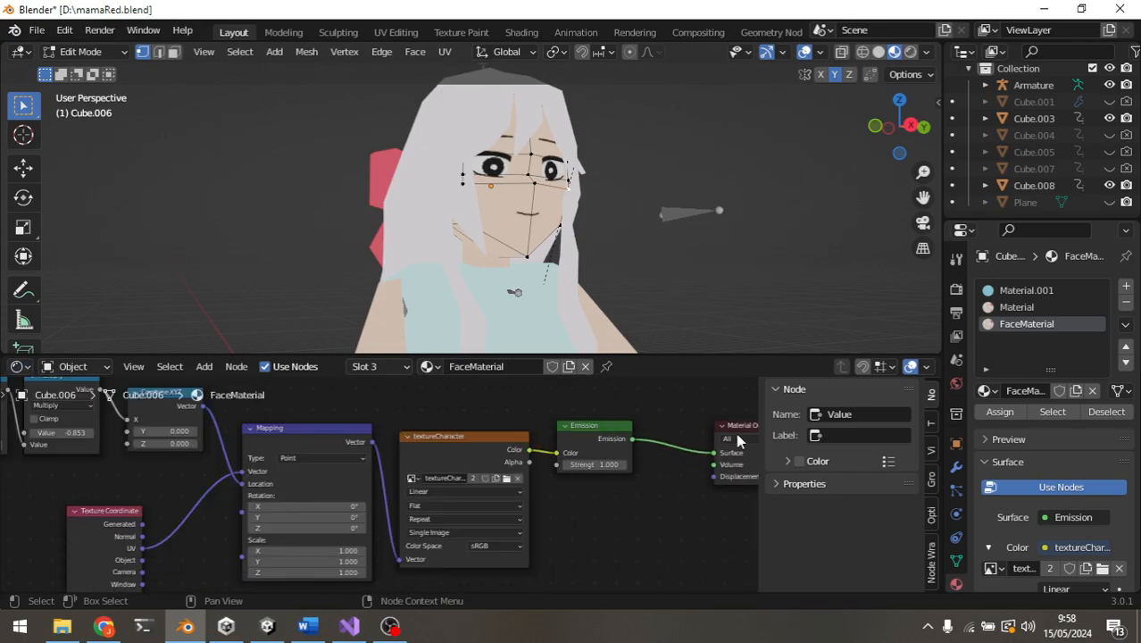
{"action": "middle_click_drag", "start_coordinate": [505, 413], "coordinate": [343, 425]}
{"action": "scroll", "coordinate": [528, 426], "scroll_direction": "up", "scroll_amount": 2}
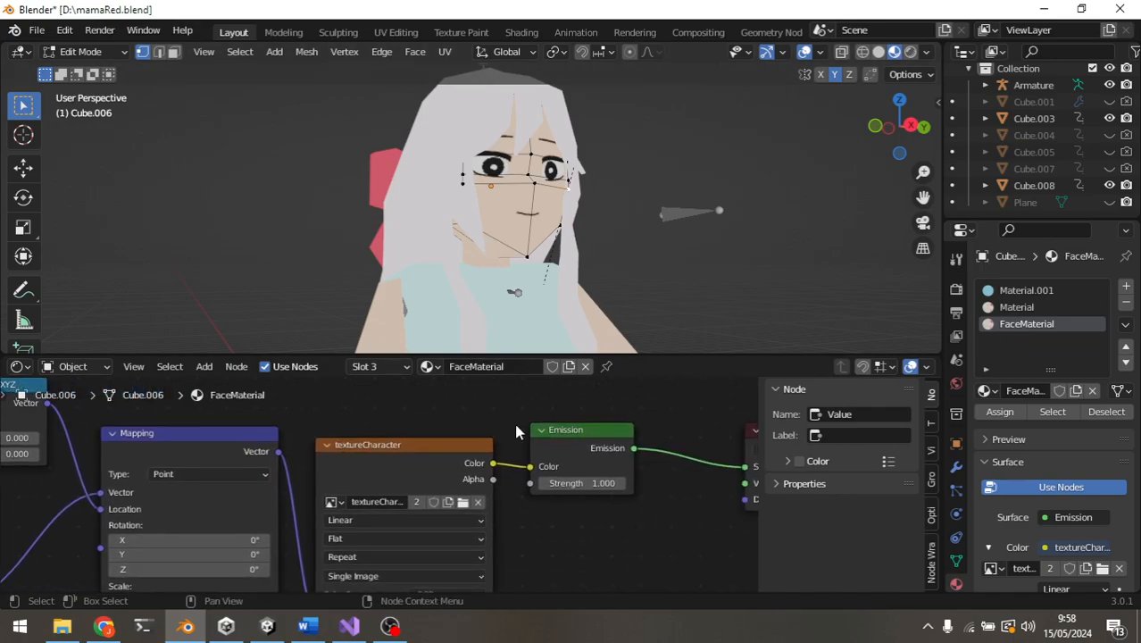
{"action": "scroll", "coordinate": [515, 424], "scroll_direction": "up", "scroll_amount": 1}
{"action": "middle_click_drag", "start_coordinate": [506, 423], "coordinate": [483, 434]}
{"action": "middle_click_drag", "start_coordinate": [287, 436], "coordinate": [518, 432]}
Select the Mapping node and inspect the links going into its Vector and Location inputs.
{"action": "left_click", "coordinate": [500, 445]}
{"action": "left_click", "coordinate": [493, 470]}
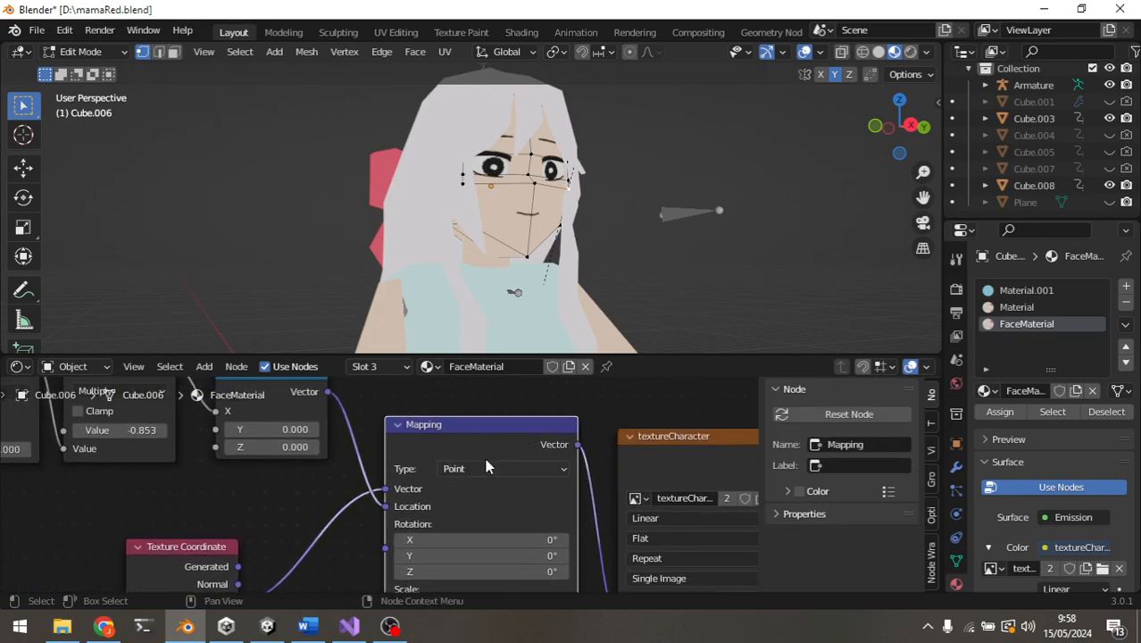
{"action": "scroll", "coordinate": [477, 462], "scroll_direction": "down", "scroll_amount": 1}
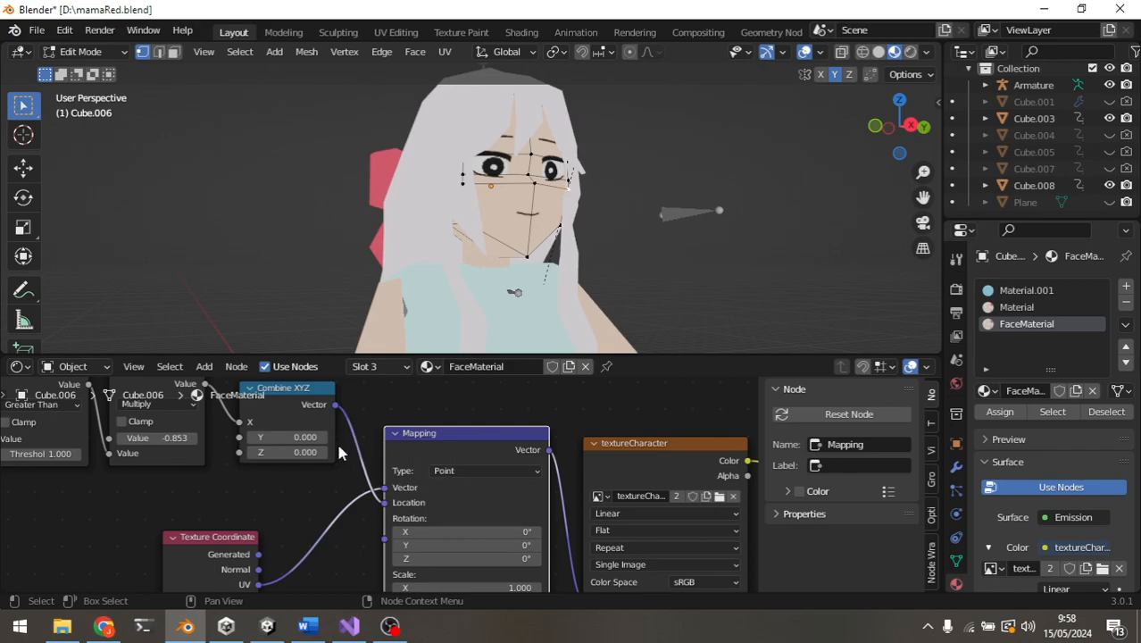
{"action": "middle_click_drag", "start_coordinate": [273, 480], "coordinate": [244, 457]}
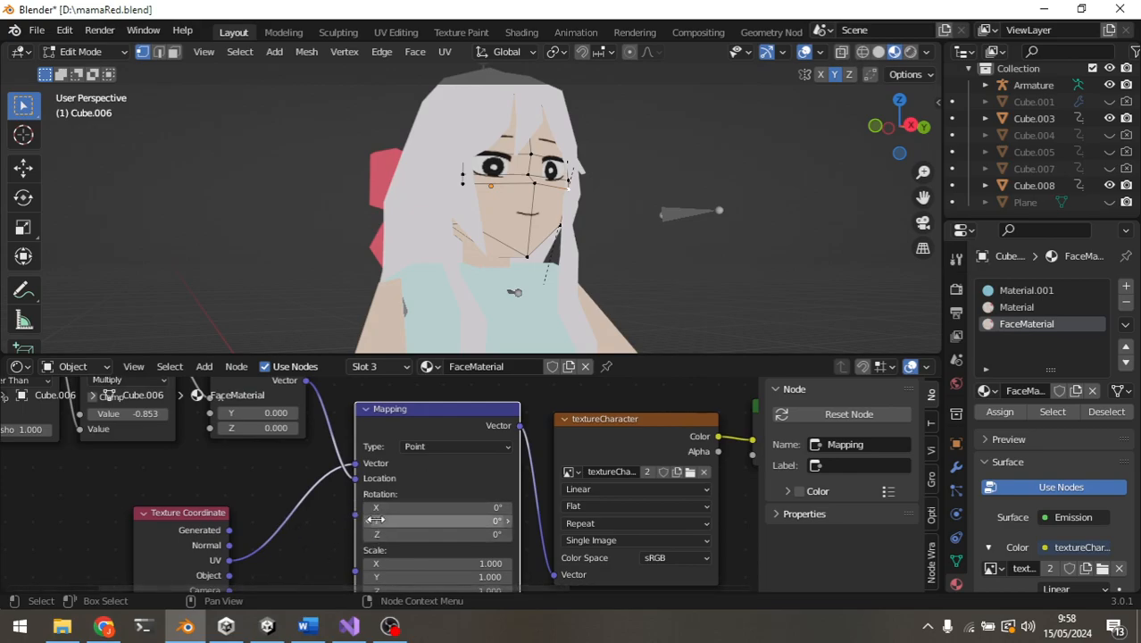
{"action": "middle_click_drag", "start_coordinate": [304, 530], "coordinate": [409, 527]}
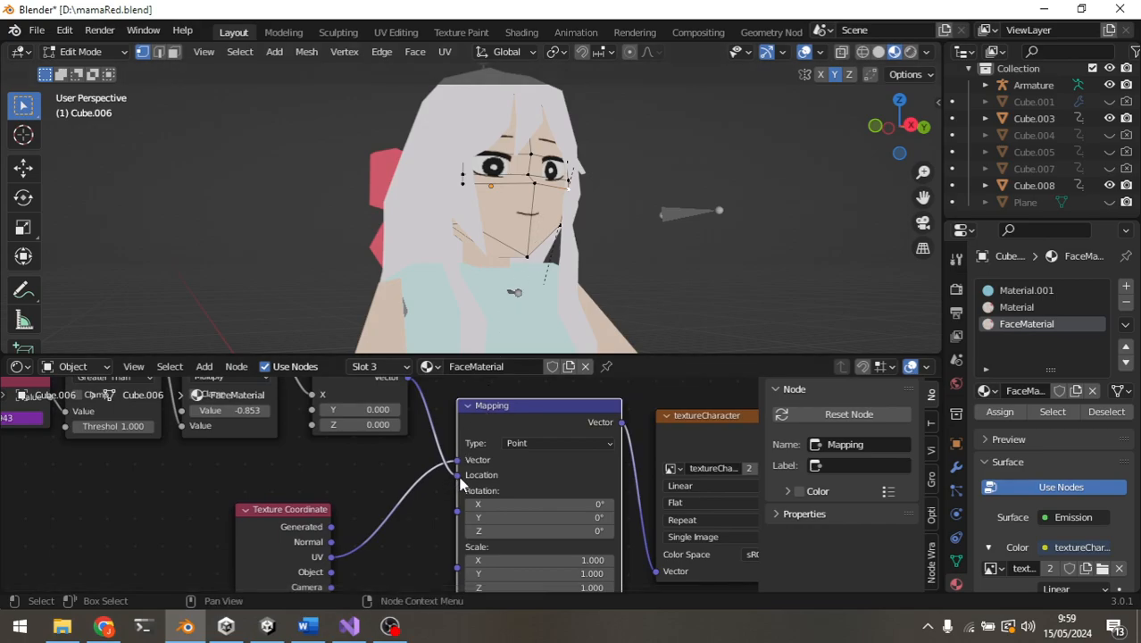
Disconnect the Combine XYZ link from the Mapping node's Location and try shifting the Location X value.
{"action": "left_click_drag", "start_coordinate": [456, 475], "coordinate": [457, 460]}
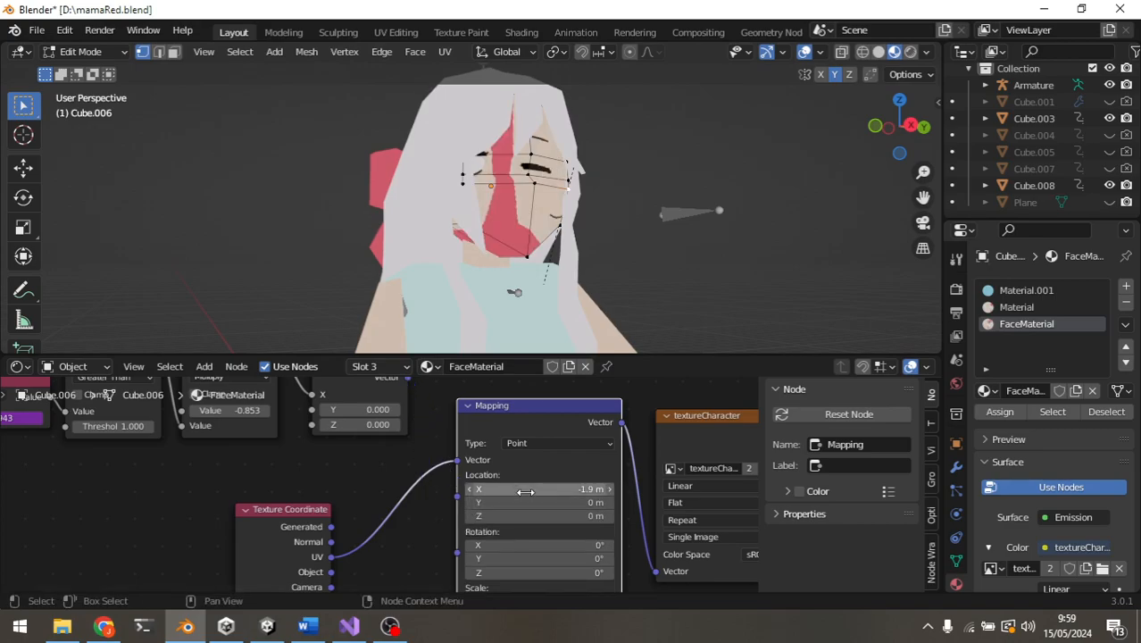
{"action": "scroll", "coordinate": [525, 491], "scroll_direction": "up", "scroll_amount": 1}
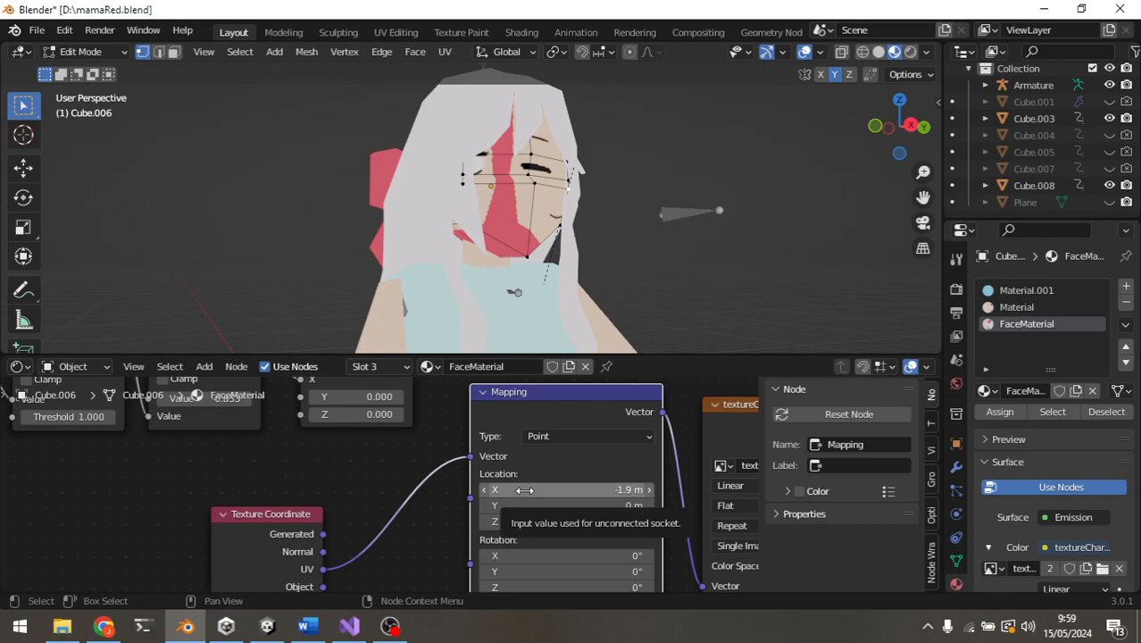
{"action": "left_click_drag", "start_coordinate": [525, 490], "coordinate": [527, 490]}
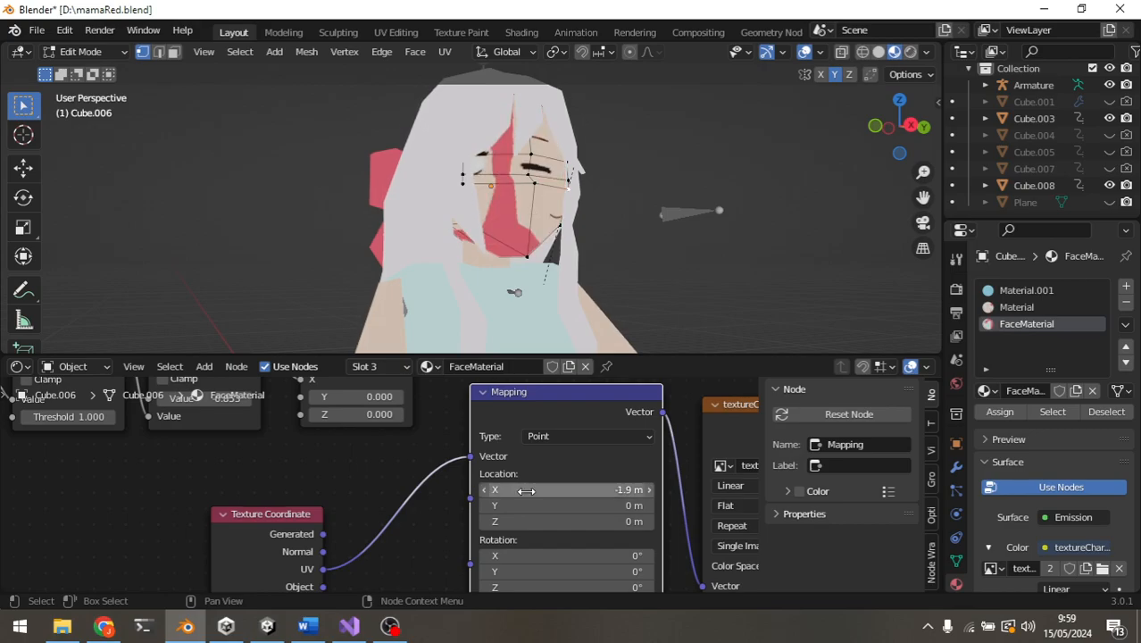
Reconnect the Combine XYZ node's Vector output to the Mapping node's Location input.
{"action": "scroll", "coordinate": [403, 423], "scroll_direction": "down", "scroll_amount": 2}
{"action": "middle_click_drag", "start_coordinate": [411, 418], "coordinate": [427, 448]}
{"action": "left_click_drag", "start_coordinate": [423, 395], "coordinate": [473, 494]}
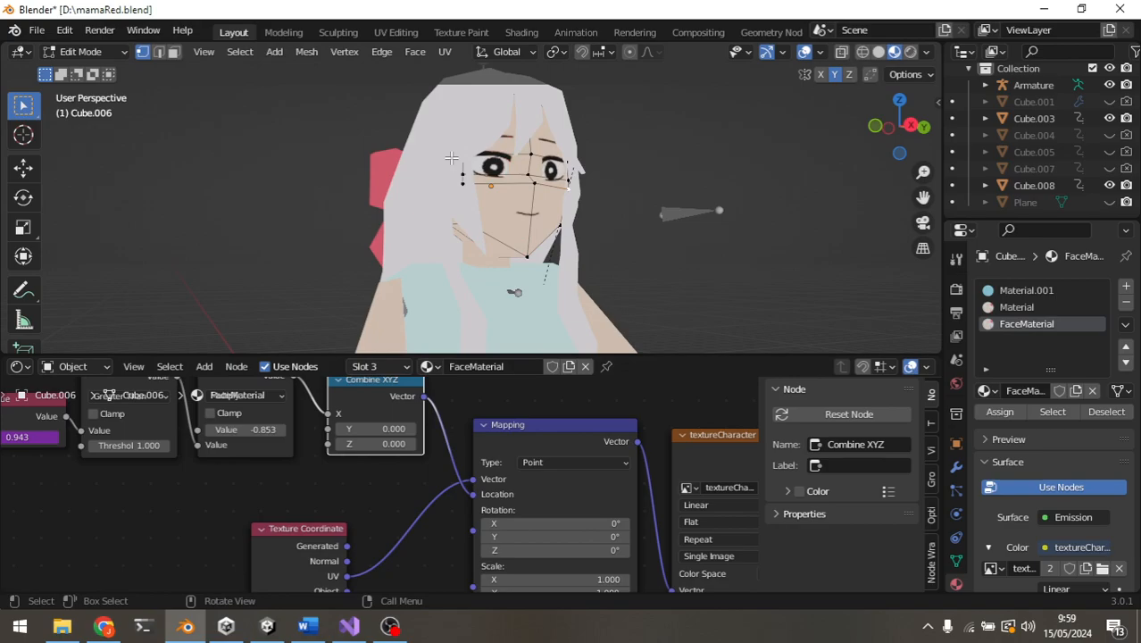
Examine the Value, Greater Than, Multiply and Combine XYZ nodes and how they drive the Mapping node and face texture.
{"action": "scroll", "coordinate": [272, 460], "scroll_direction": "down", "scroll_amount": 2}
{"action": "middle_click_drag", "start_coordinate": [271, 460], "coordinate": [370, 515]}
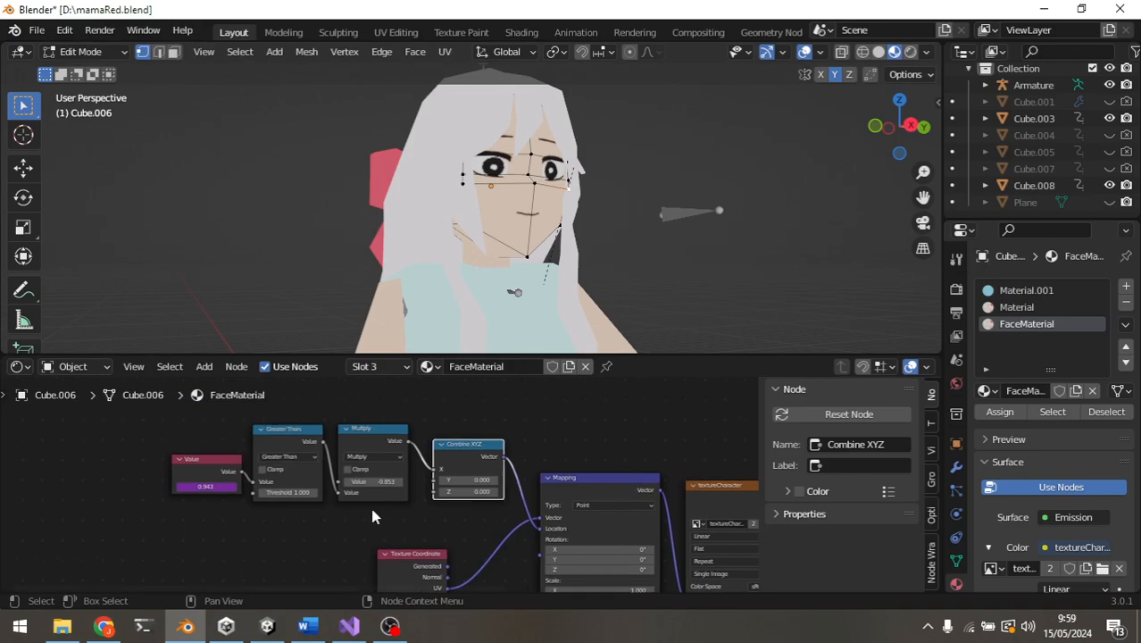
{"action": "scroll", "coordinate": [373, 504], "scroll_direction": "up", "scroll_amount": 2}
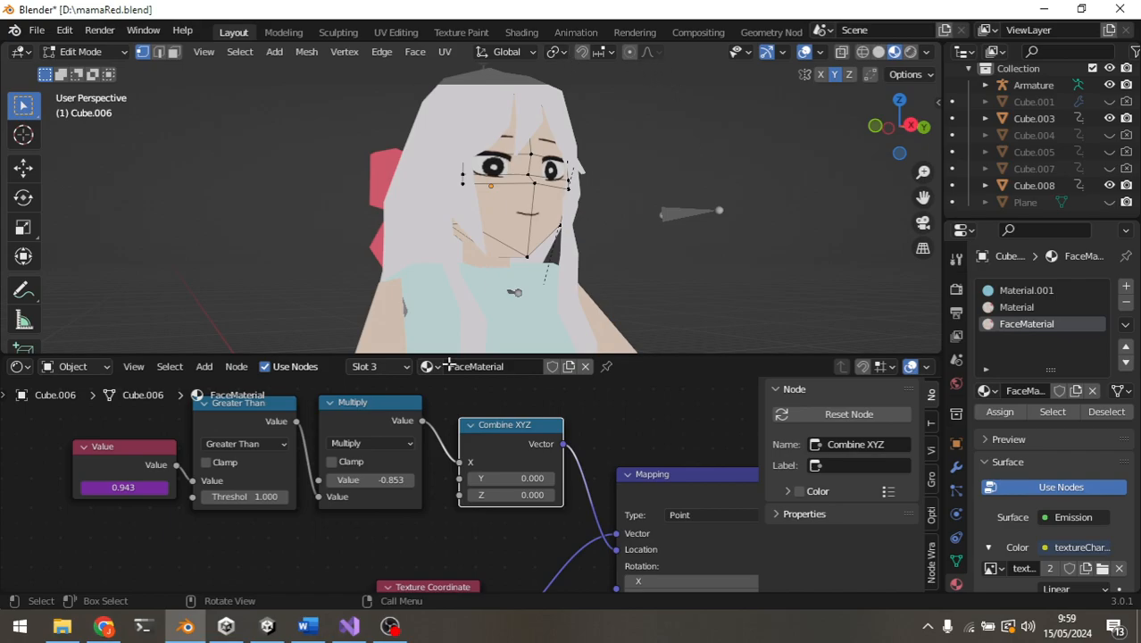
{"action": "scroll", "coordinate": [565, 464], "scroll_direction": "down", "scroll_amount": 1}
{"action": "scroll", "coordinate": [565, 464], "scroll_direction": "down", "scroll_amount": 1}
{"action": "middle_click_drag", "start_coordinate": [549, 451], "coordinate": [458, 399]}
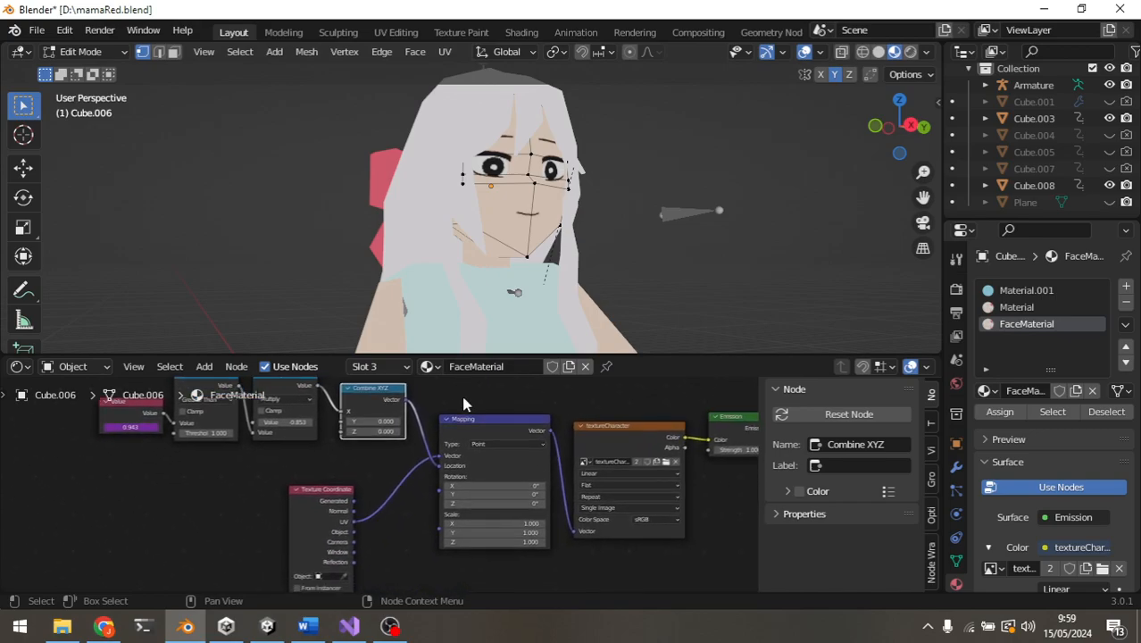
{"action": "scroll", "coordinate": [512, 448], "scroll_direction": "up", "scroll_amount": 2}
{"action": "scroll", "coordinate": [586, 407], "scroll_direction": "down", "scroll_amount": 1}
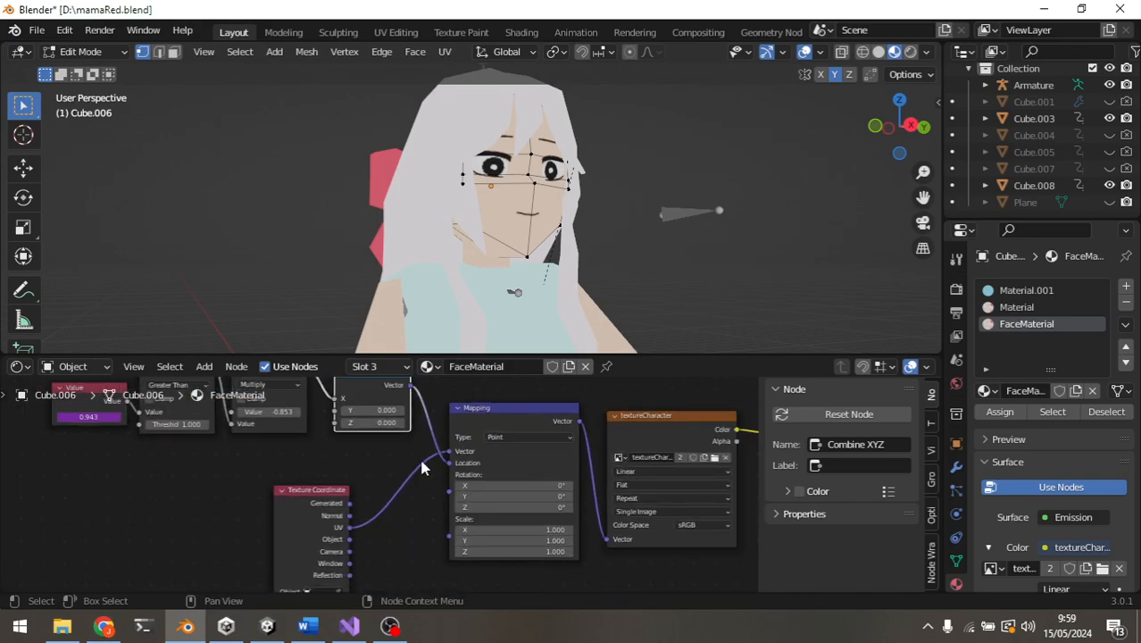
{"action": "scroll", "coordinate": [483, 484], "scroll_direction": "up", "scroll_amount": 1}
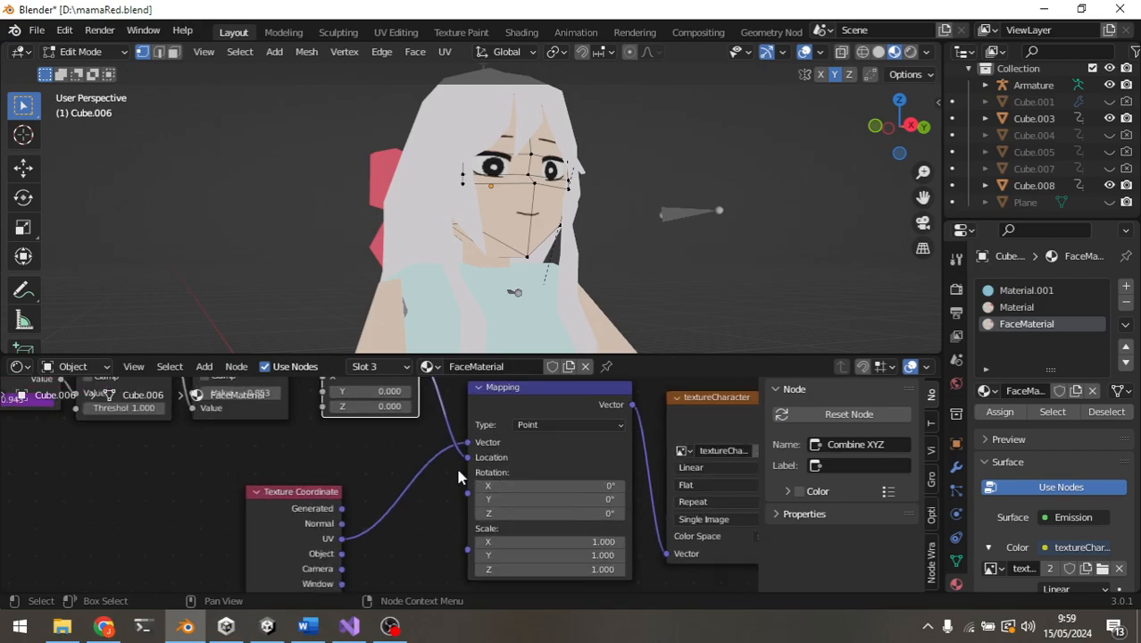
{"action": "middle_click_drag", "start_coordinate": [389, 447], "coordinate": [264, 460]}
{"action": "scroll", "coordinate": [443, 488], "scroll_direction": "up", "scroll_amount": 3}
{"action": "scroll", "coordinate": [437, 463], "scroll_direction": "down", "scroll_amount": 1}
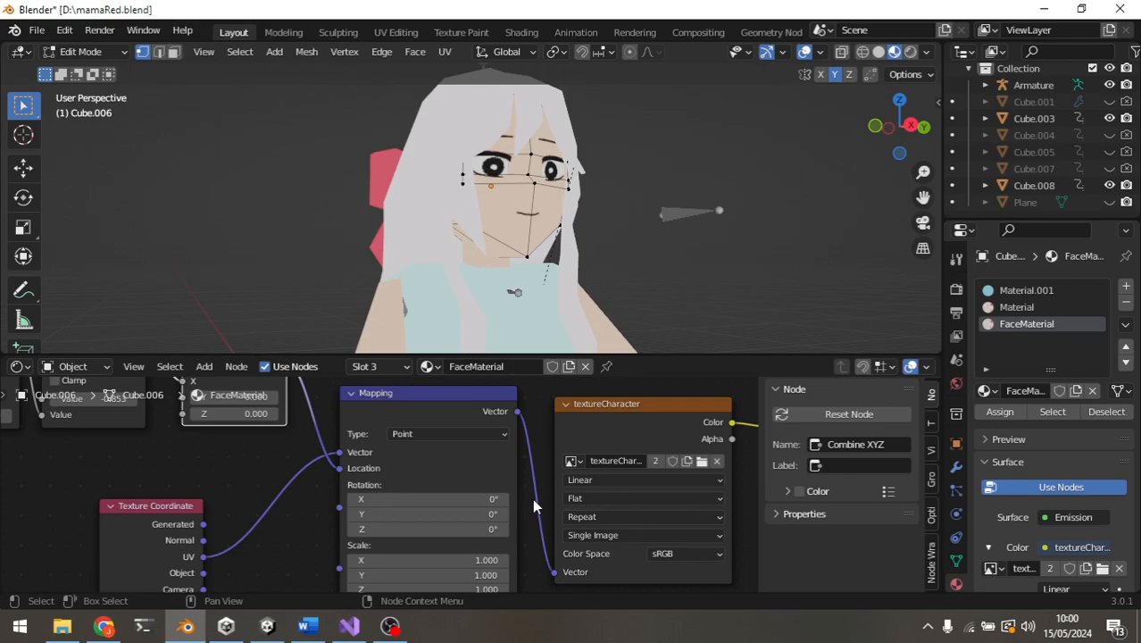
{"action": "scroll", "coordinate": [532, 499], "scroll_direction": "down", "scroll_amount": 2}
Enlarge the 3D viewport by shrinking the Shader Editor, and switch the face mesh back to Object Mode.
{"action": "left_click_drag", "start_coordinate": [670, 357], "coordinate": [657, 576]}
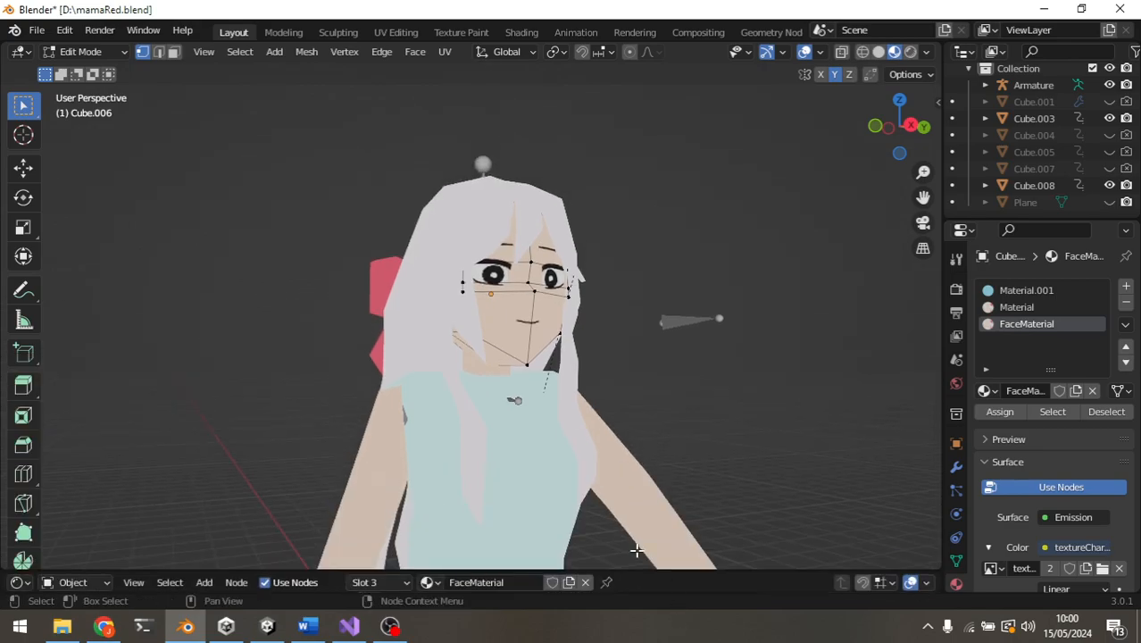
{"action": "scroll", "coordinate": [367, 241], "scroll_direction": "down", "scroll_amount": 5}
{"action": "scroll", "coordinate": [590, 459], "scroll_direction": "down", "scroll_amount": 3}
{"action": "left_click", "coordinate": [107, 52]}
{"action": "left_click", "coordinate": [117, 69]}
Select every visible object of the character to view all its parts, then clear the selection.
{"action": "key", "text": "a"}
{"action": "scroll", "coordinate": [619, 459], "scroll_direction": "up", "scroll_amount": 5}
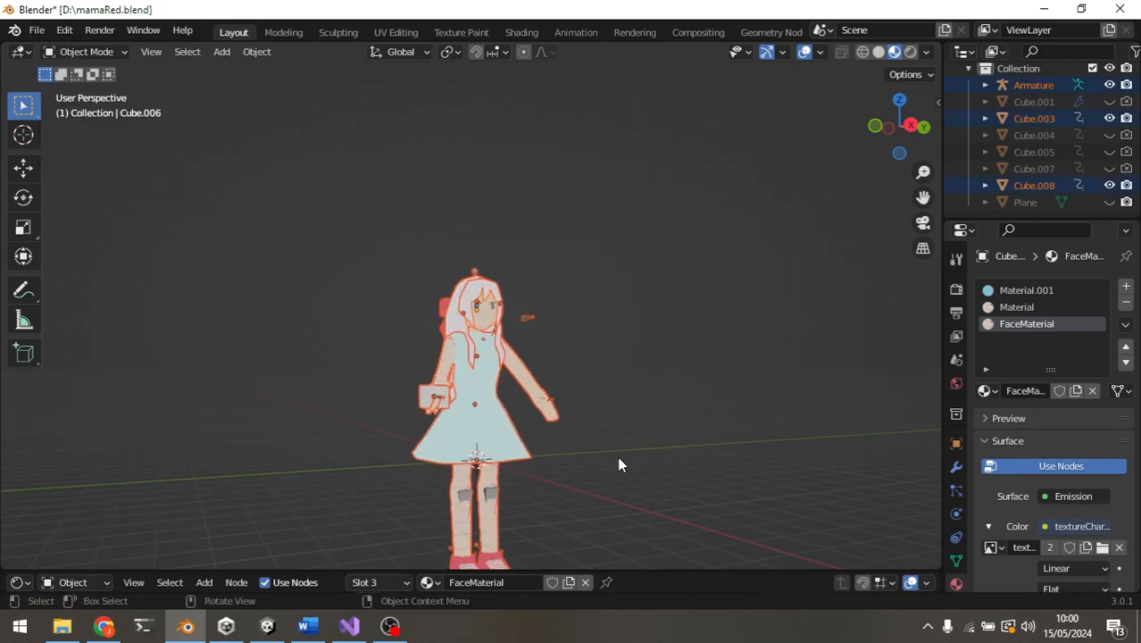
{"action": "scroll", "coordinate": [563, 358], "scroll_direction": "up", "scroll_amount": 4}
{"action": "left_click", "coordinate": [630, 399]}
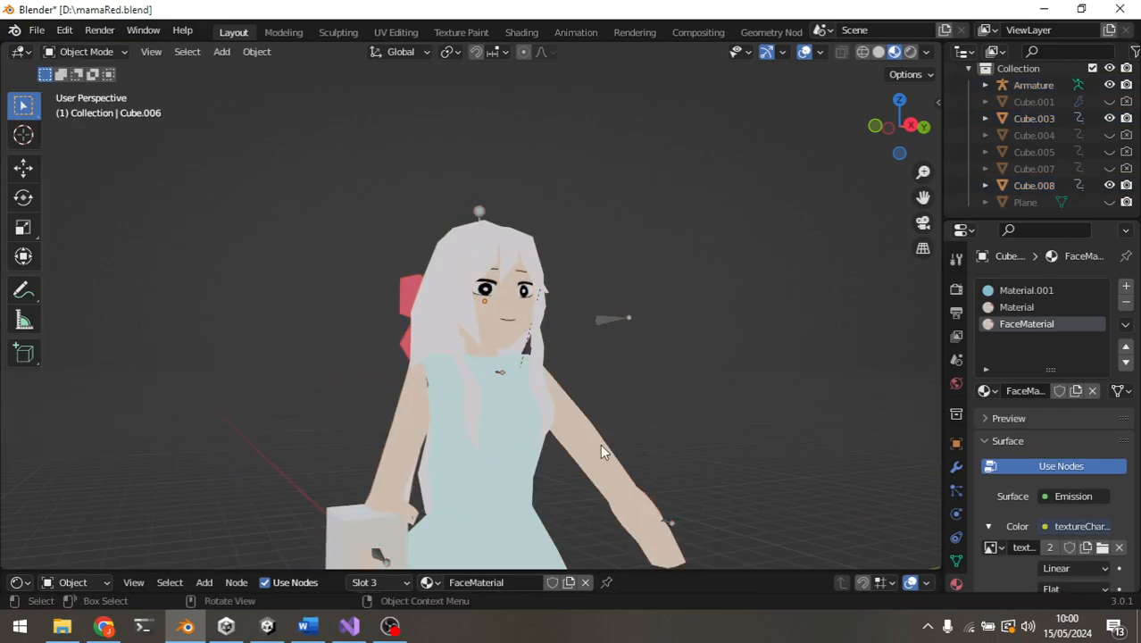
Select separate mesh parts of the character one at a time, ending with the hair, to inspect their materials.
{"action": "left_click", "coordinate": [563, 439]}
{"action": "left_click", "coordinate": [537, 282]}
{"action": "left_click", "coordinate": [535, 388]}
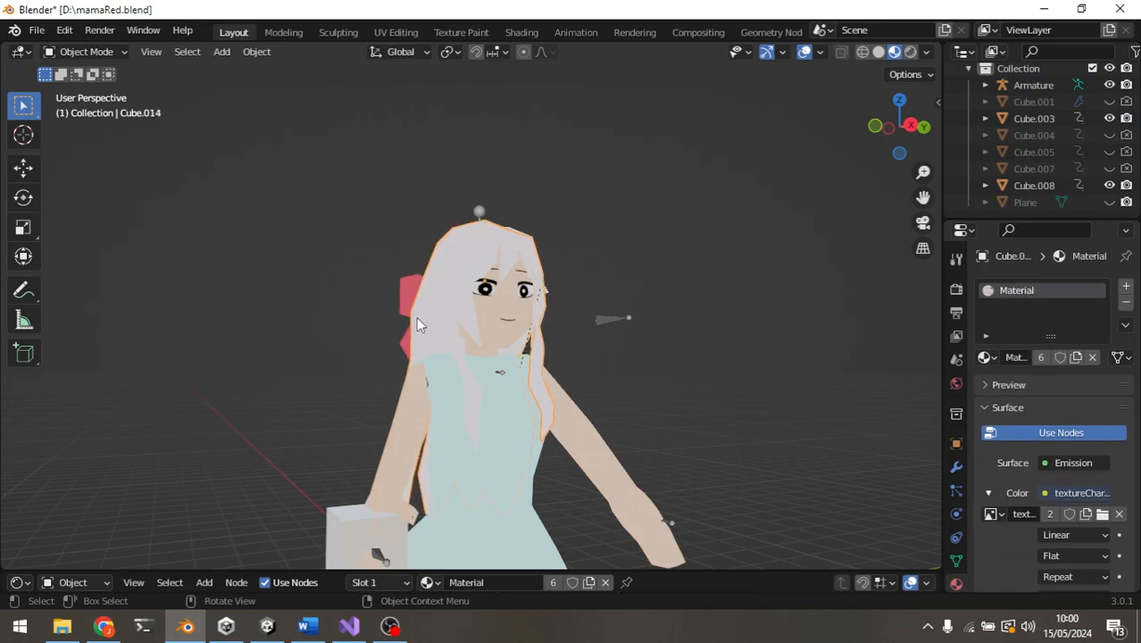
Enlarge the lower area and change it to an Image Editor showing the textureCharacter image.
{"action": "scroll", "coordinate": [427, 365], "scroll_direction": "down", "scroll_amount": 3}
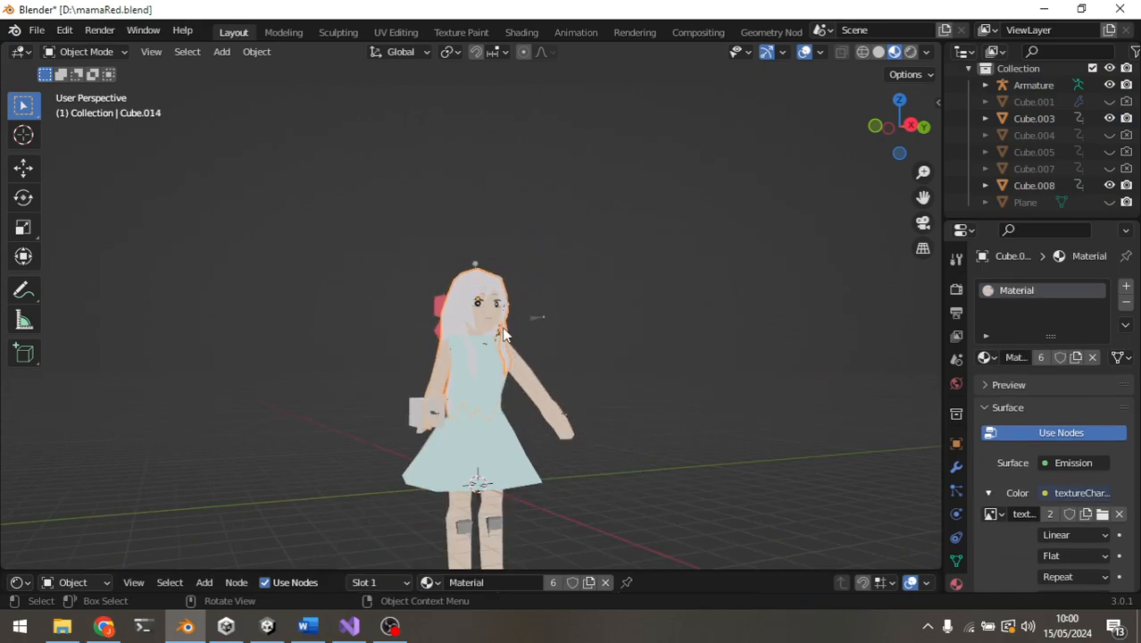
{"action": "scroll", "coordinate": [504, 334], "scroll_direction": "up", "scroll_amount": 3}
{"action": "scroll", "coordinate": [547, 530], "scroll_direction": "down", "scroll_amount": 2}
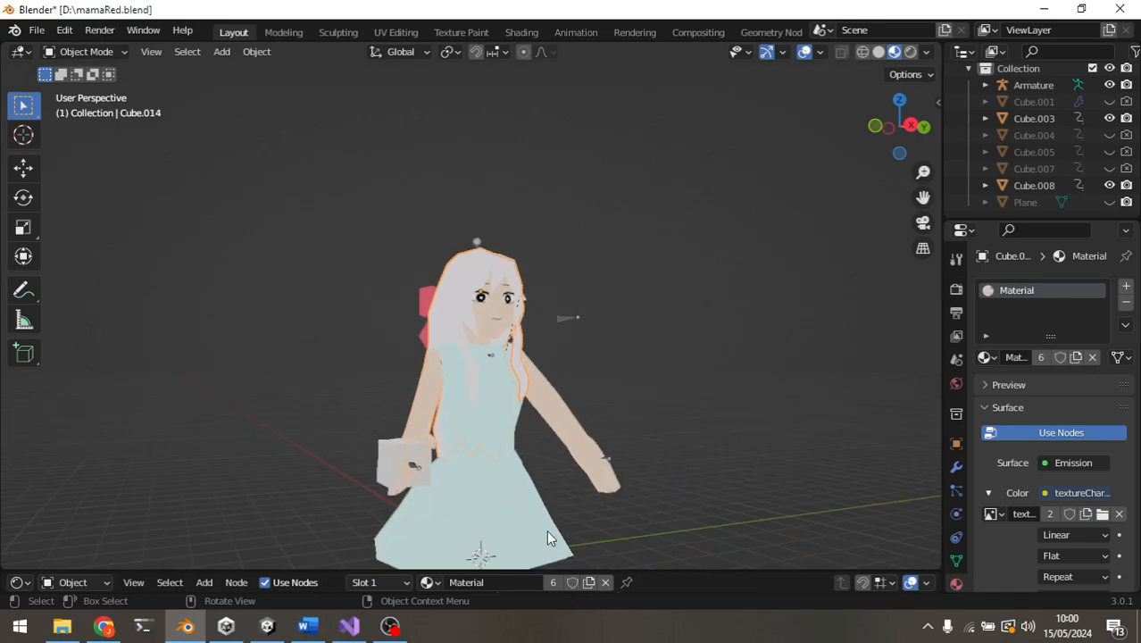
{"action": "left_click_drag", "start_coordinate": [343, 575], "coordinate": [382, 277]}
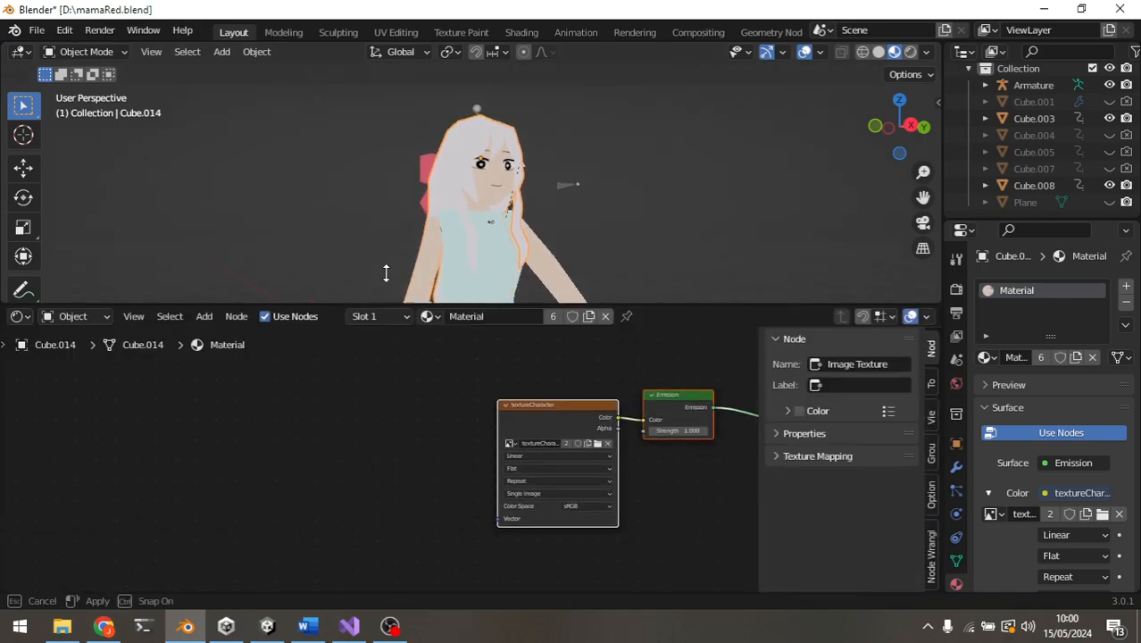
{"action": "left_click", "coordinate": [18, 283]}
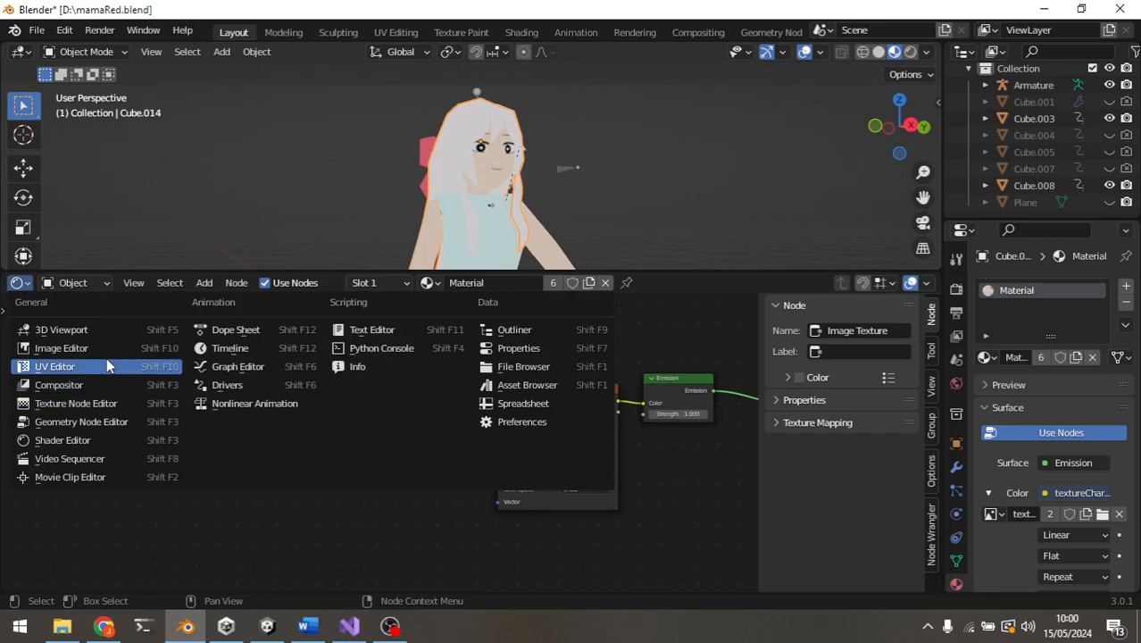
{"action": "left_click", "coordinate": [80, 349]}
{"action": "left_click", "coordinate": [90, 282]}
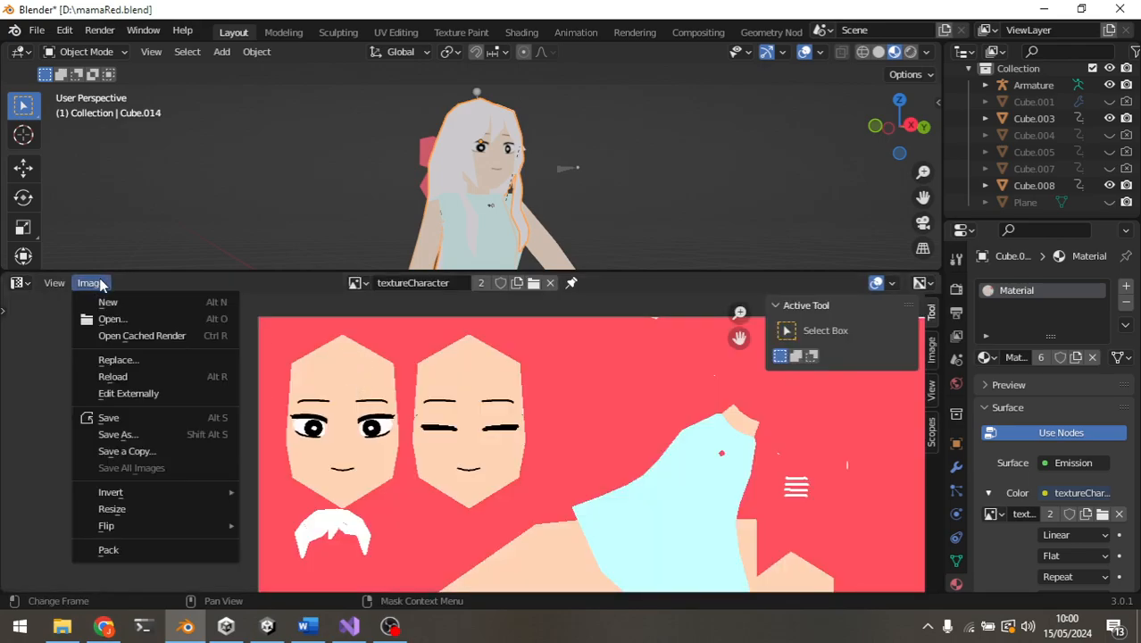
{"action": "left_click", "coordinate": [185, 377]}
Switch to Unity and examine the Materials import settings of the mamaRed model in the Girl folder.
{"action": "mouse_move", "coordinate": [267, 626]}
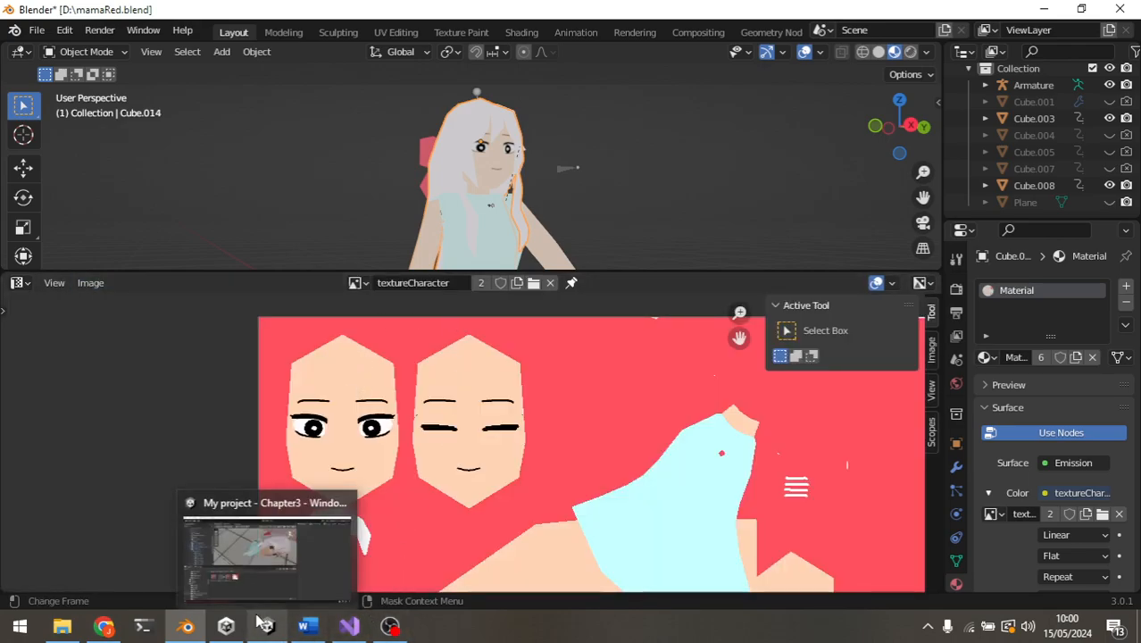
{"action": "left_click", "coordinate": [294, 554]}
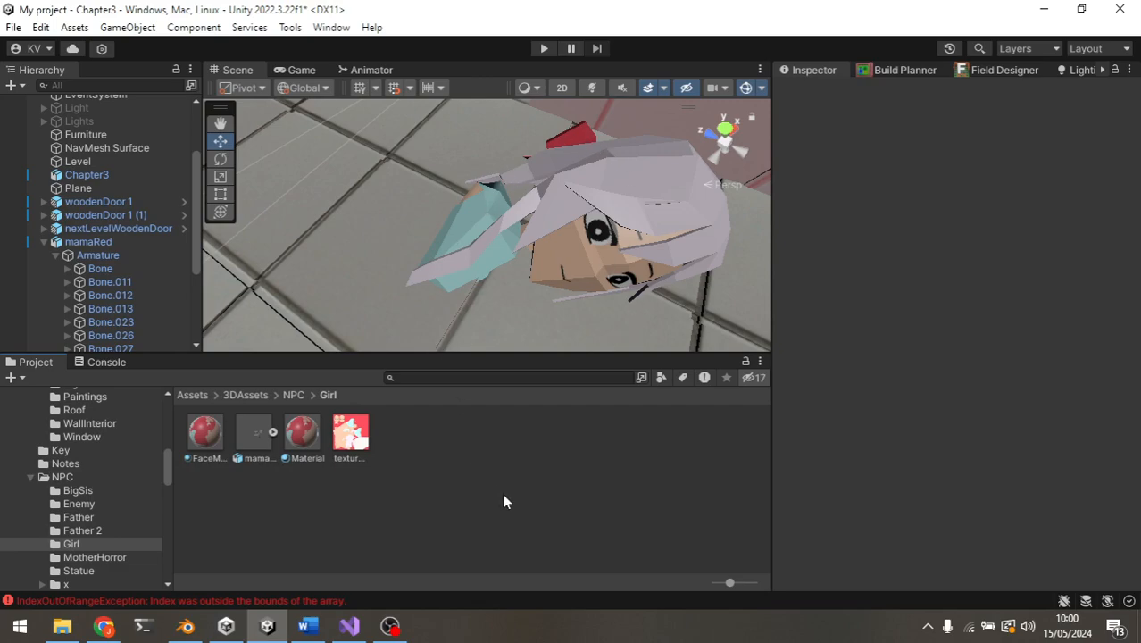
{"action": "left_click", "coordinate": [257, 442]}
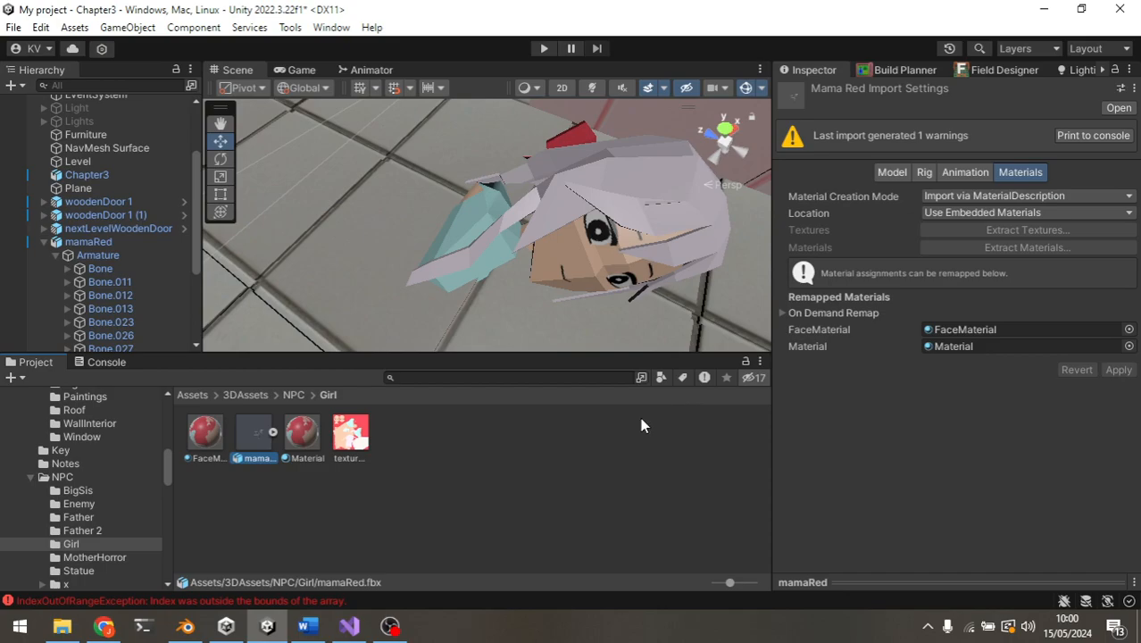
{"action": "left_click", "coordinate": [364, 435]}
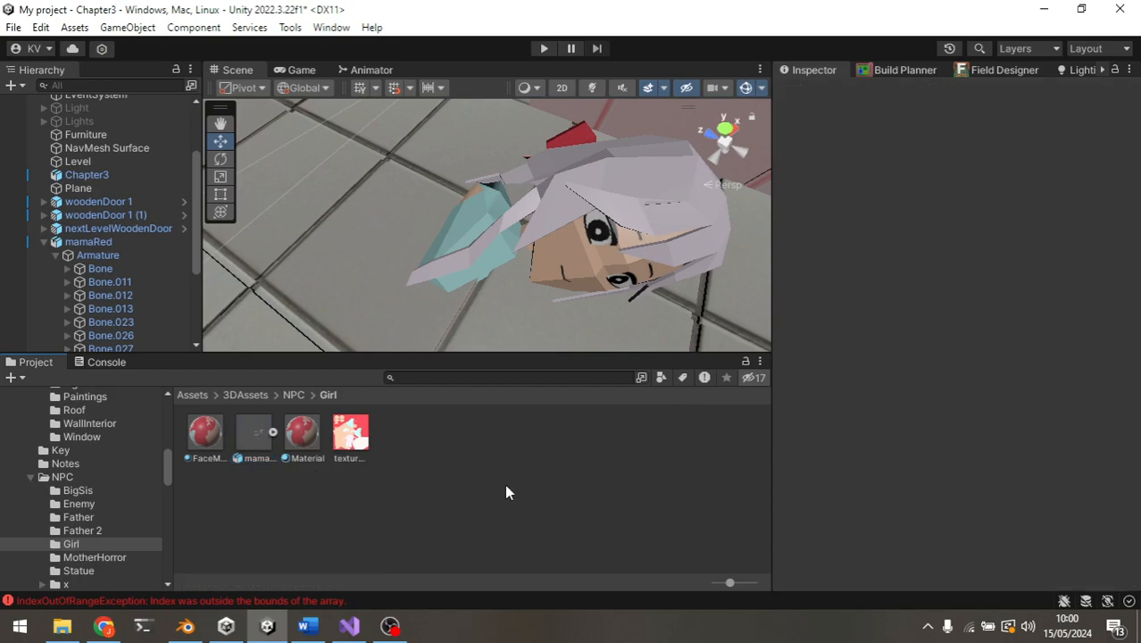
{"action": "left_click", "coordinate": [245, 439]}
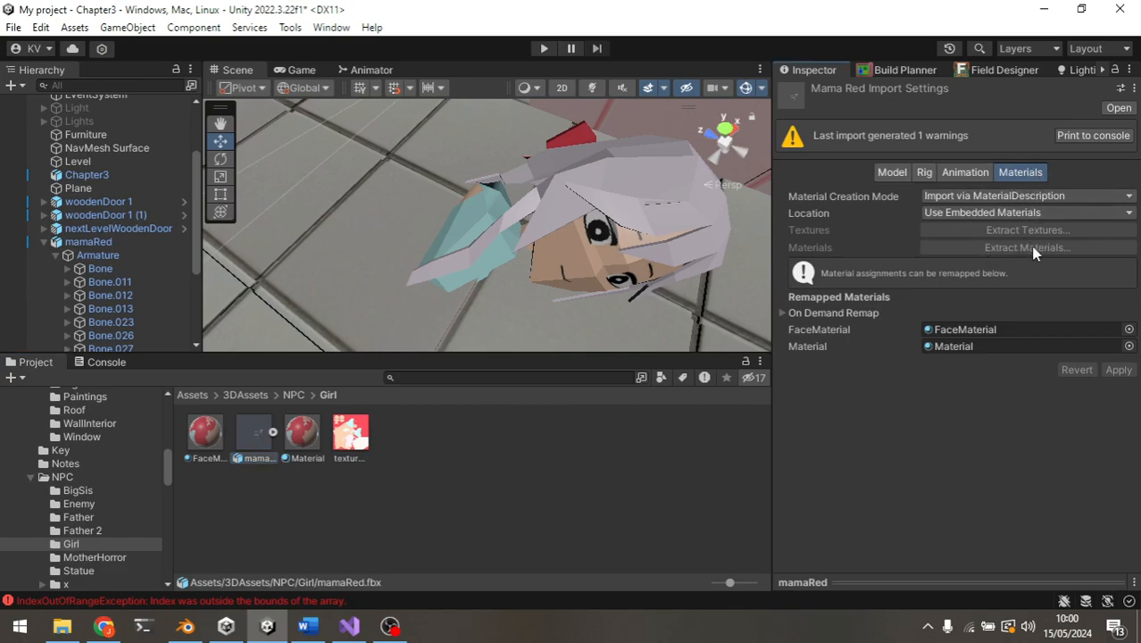
{"action": "left_click", "coordinate": [309, 500]}
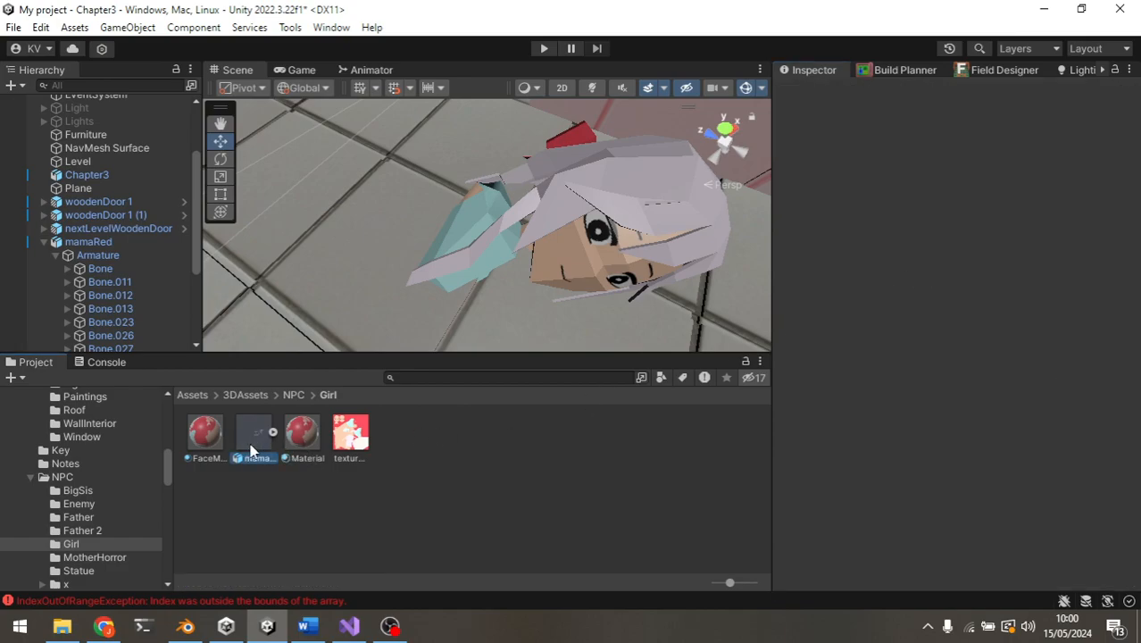
Review the FaceMaterial and Material assets, and assign the character texture to the Albedo map of Material.
{"action": "left_click", "coordinate": [252, 453]}
{"action": "left_click", "coordinate": [302, 433]}
{"action": "left_click", "coordinate": [205, 432]}
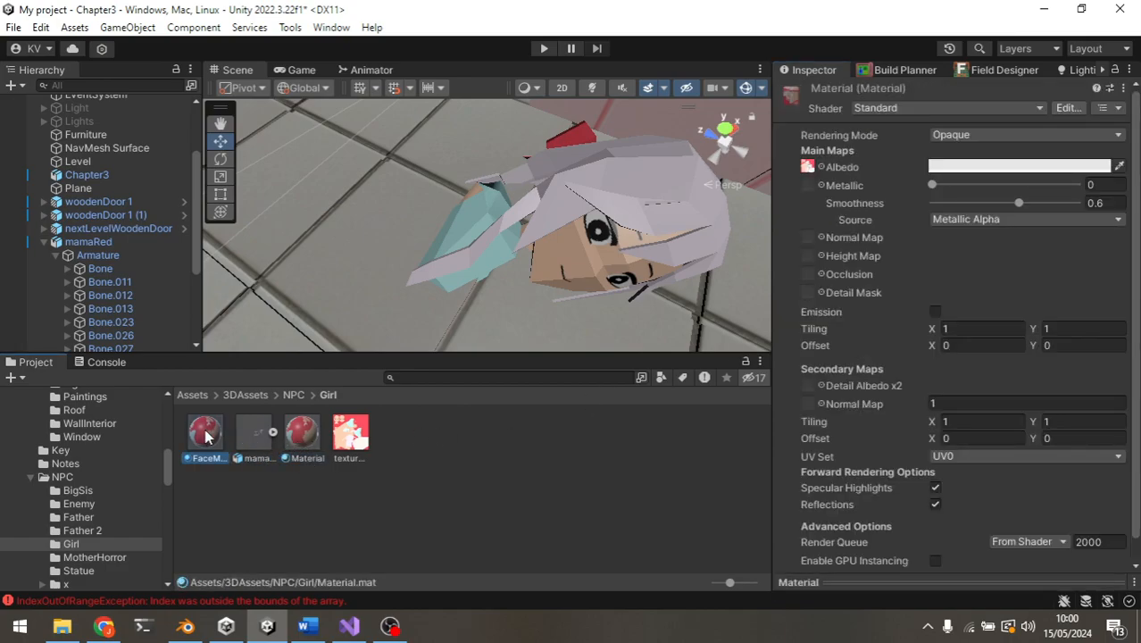
{"action": "left_click", "coordinate": [308, 440]}
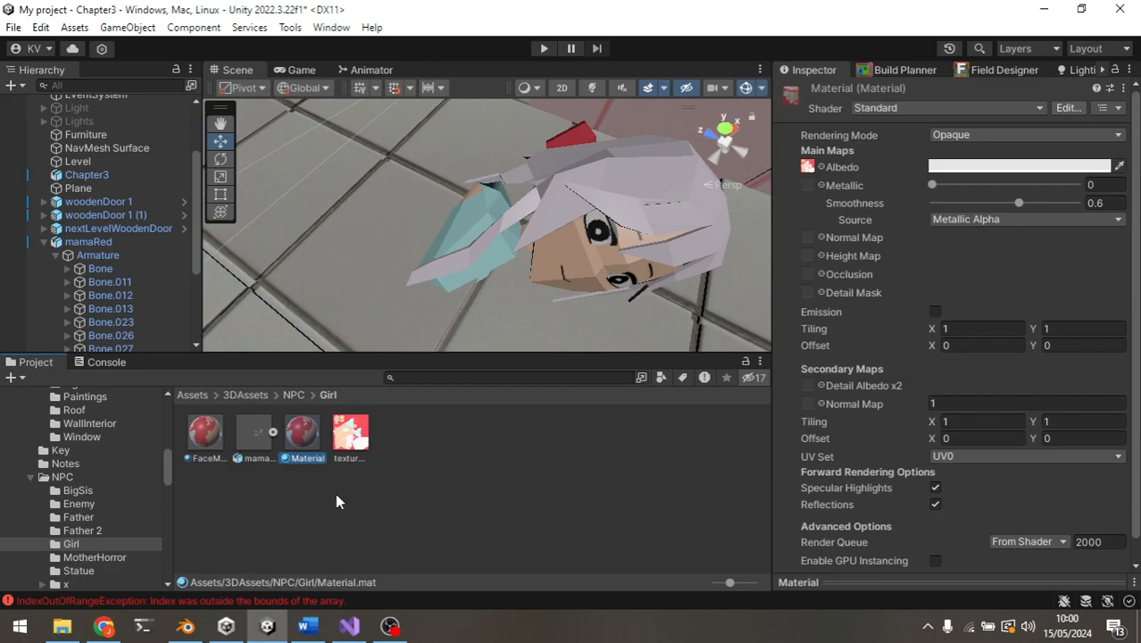
{"action": "left_click", "coordinate": [212, 437]}
{"action": "left_click", "coordinate": [303, 436]}
{"action": "left_click_drag", "start_coordinate": [353, 436], "coordinate": [808, 169]}
Switch to Blender to view the character beside its texture image, and return to Unity.
{"action": "key", "text": "alt+Tab"}
{"action": "key", "text": "alt+Tab"}
{"action": "key", "text": "alt+Tab"}
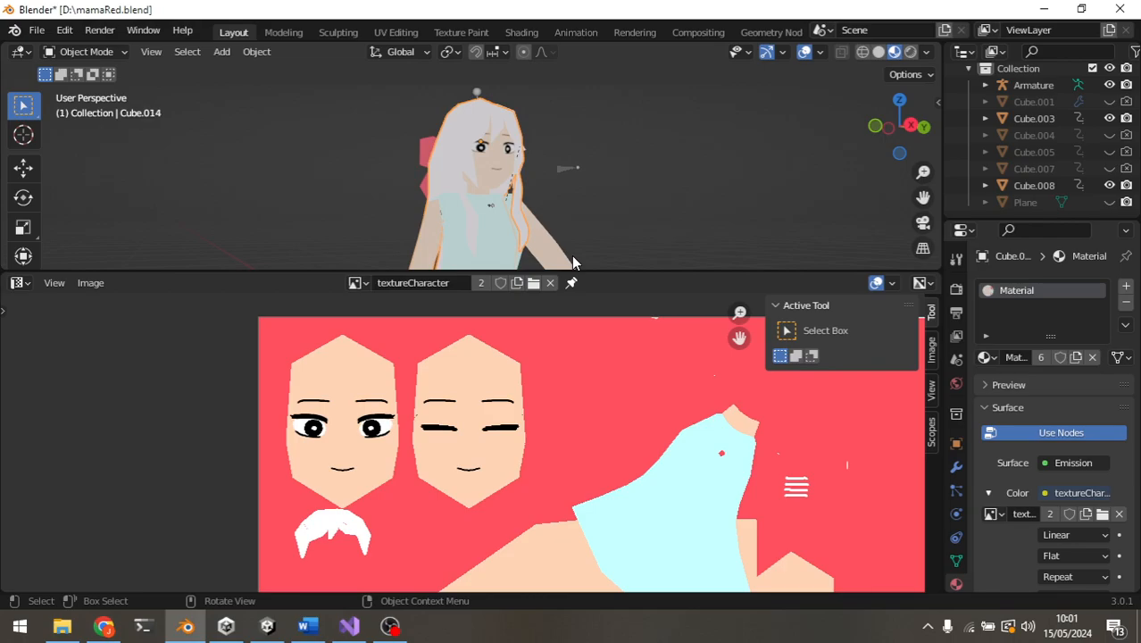
{"action": "key", "text": "alt+Tab"}
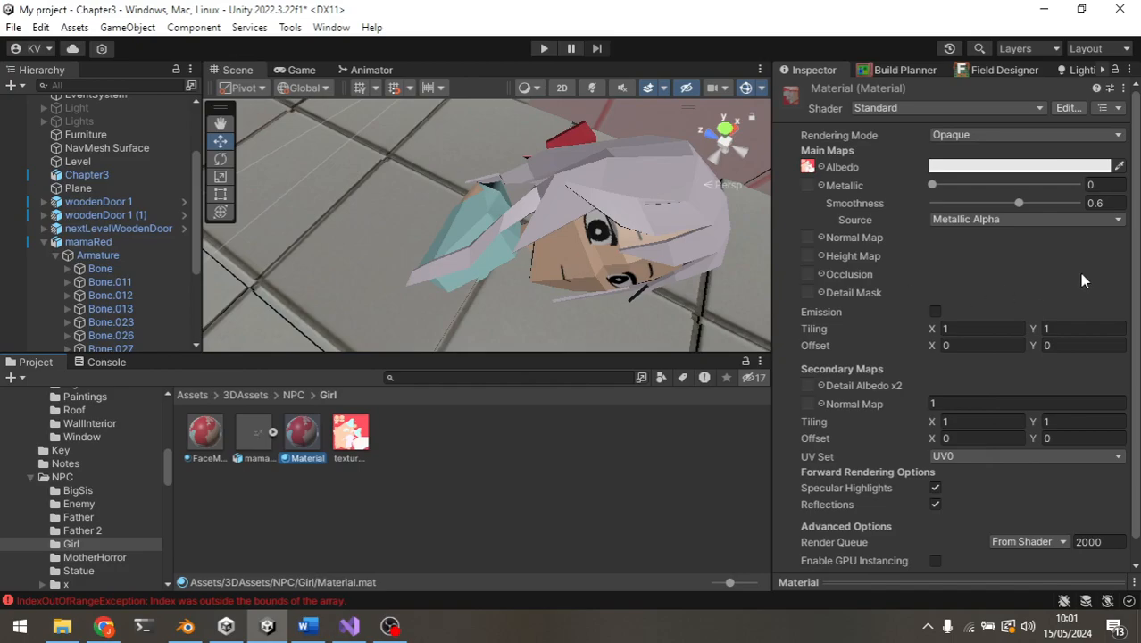
Inspect the mamaRed character in the scene, its model import settings and the Material asset.
{"action": "left_click", "coordinate": [448, 497]}
{"action": "left_click", "coordinate": [564, 266]}
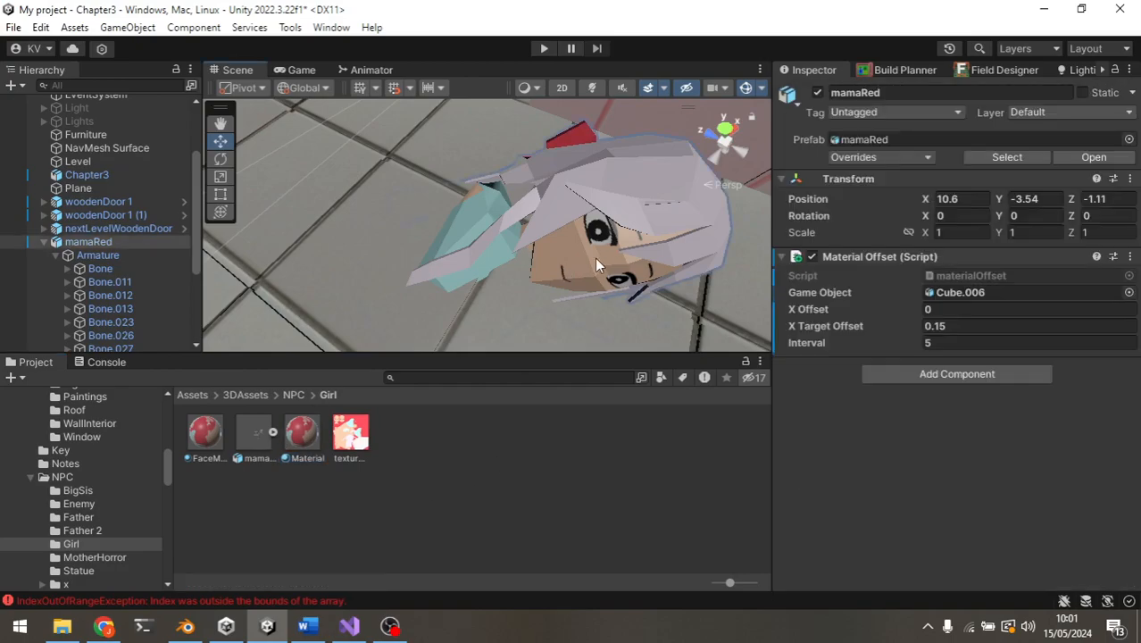
{"action": "left_click", "coordinate": [254, 433]}
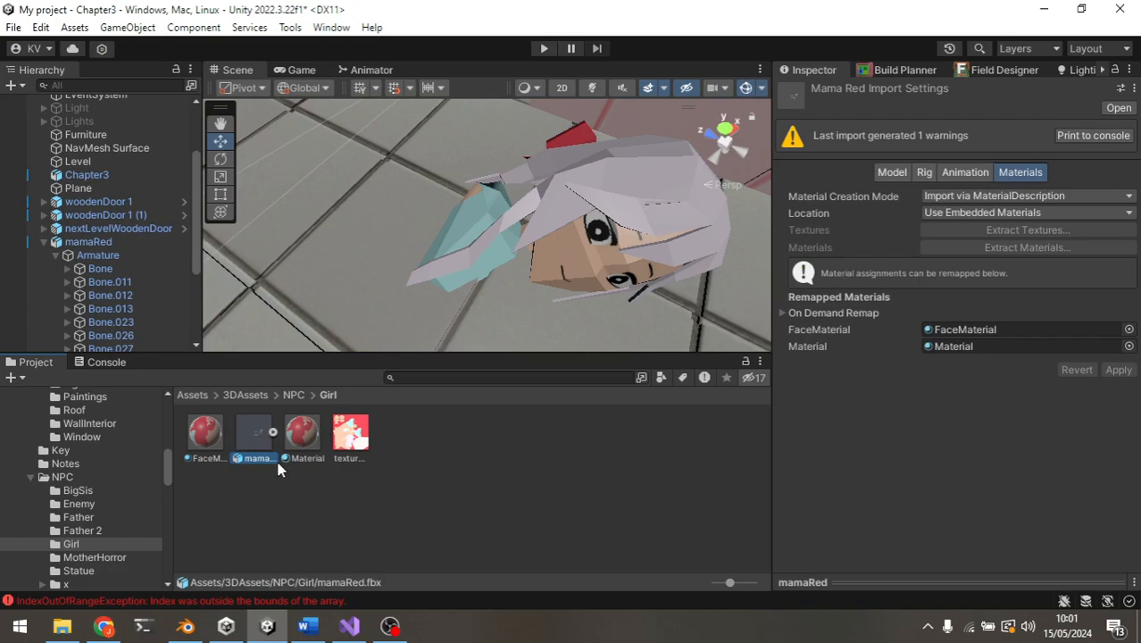
{"action": "left_click", "coordinate": [314, 436]}
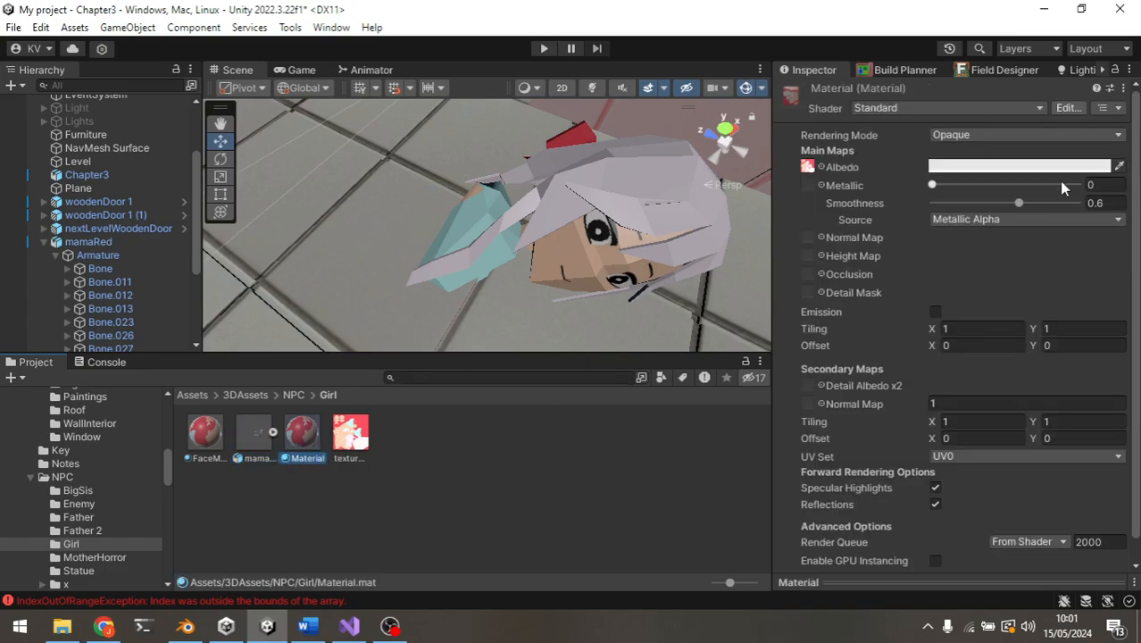
Try a main map X offset of 0.15 on FaceMaterial to preview closed eyes, and restore it to 0.
{"action": "left_click", "coordinate": [207, 437]}
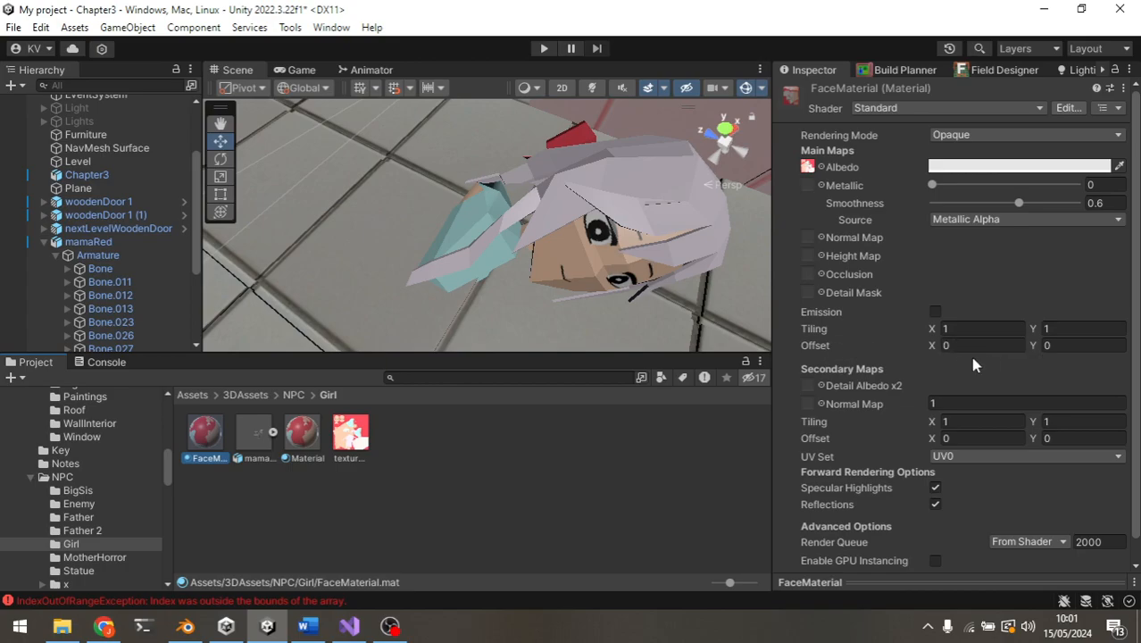
{"action": "left_click", "coordinate": [931, 349]}
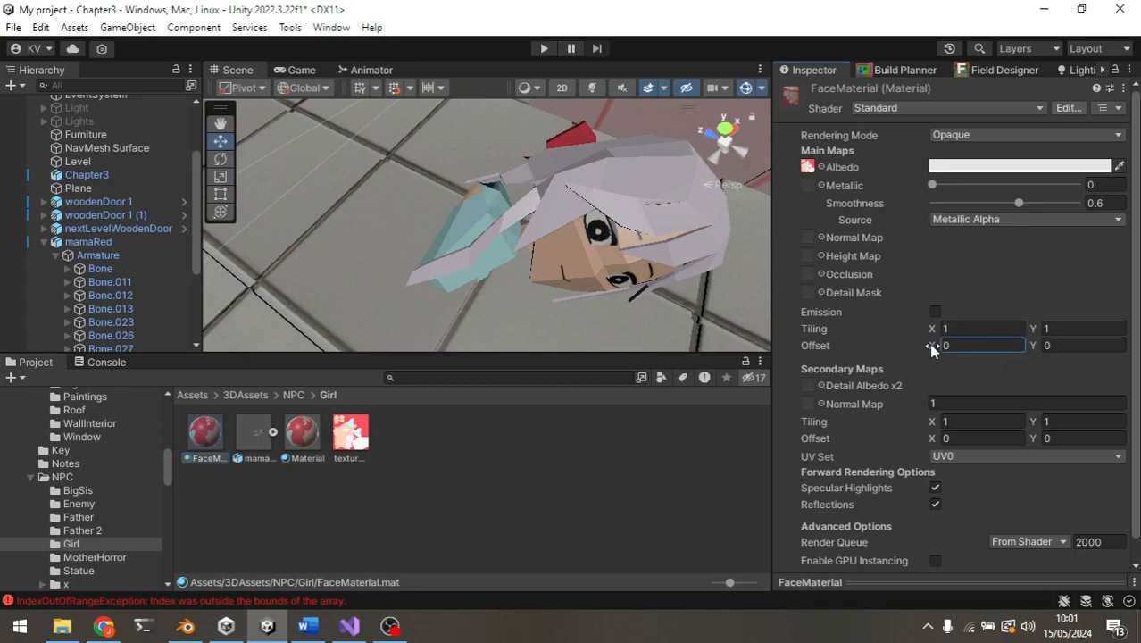
{"action": "left_click_drag", "start_coordinate": [931, 349], "coordinate": [939, 350]}
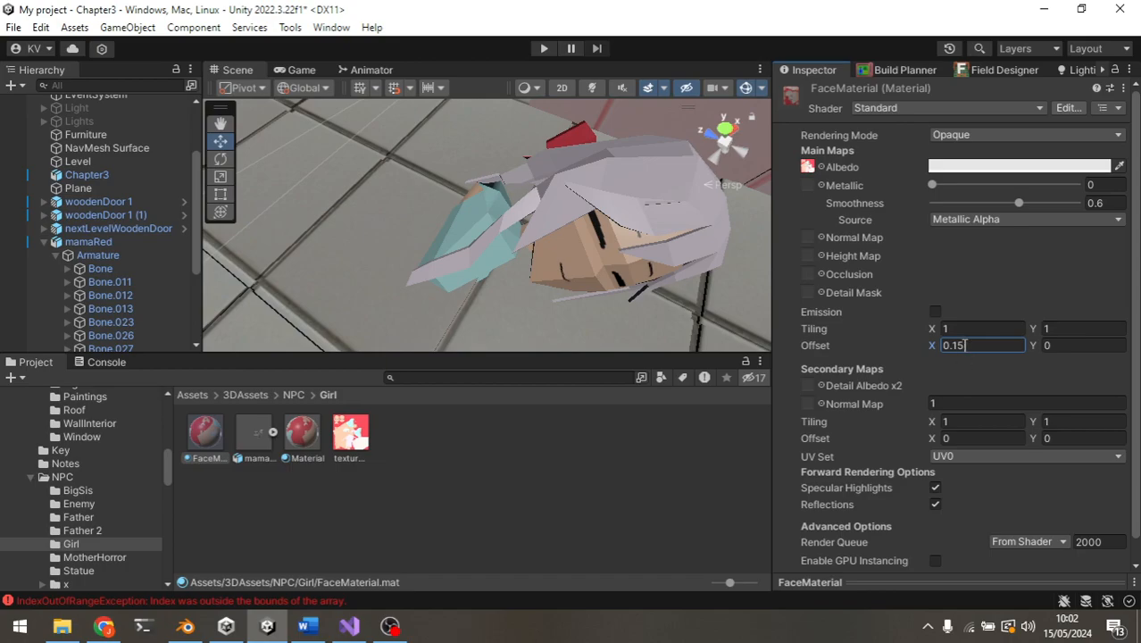
{"action": "key", "text": "BackSpace"}
{"action": "key", "text": "BackSpace"}
{"action": "key", "text": "BackSpace"}
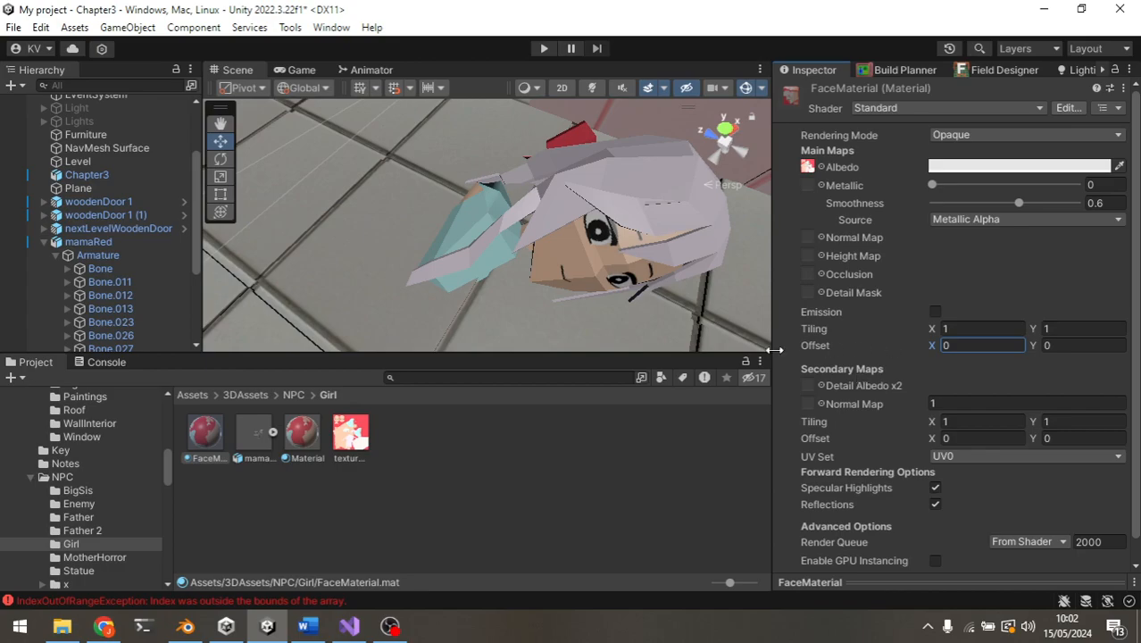
View the Material Offset component on the mamaRed object and switch to the materialOffset.cs script in Visual Studio.
{"action": "left_click", "coordinate": [134, 252]}
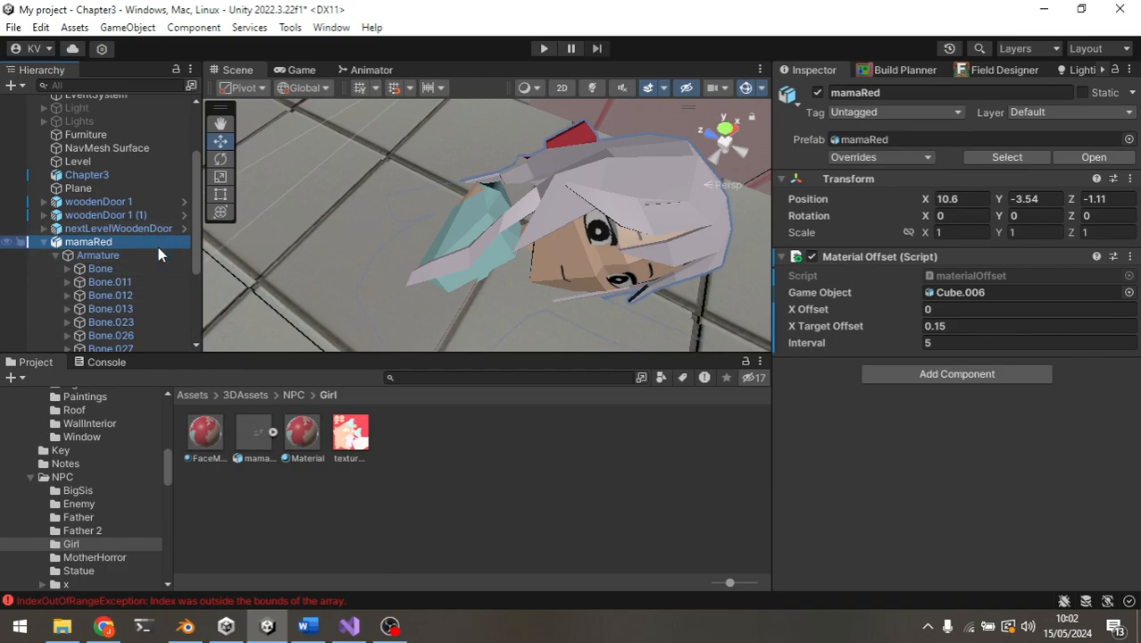
{"action": "left_click", "coordinate": [948, 232]}
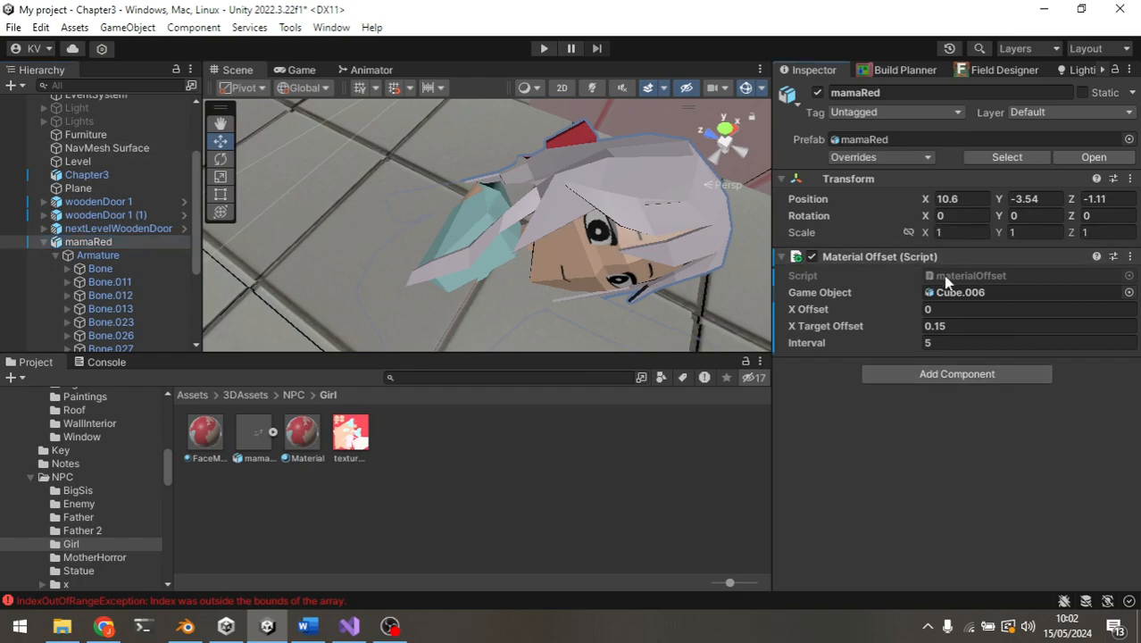
{"action": "key", "text": "alt+Tab"}
{"action": "key", "text": "alt+Tab"}
{"action": "key", "text": "alt+Tab"}
{"action": "key", "text": "alt+Tab"}
{"action": "key", "text": "alt+Tab"}
{"action": "key", "text": "alt+Tab"}
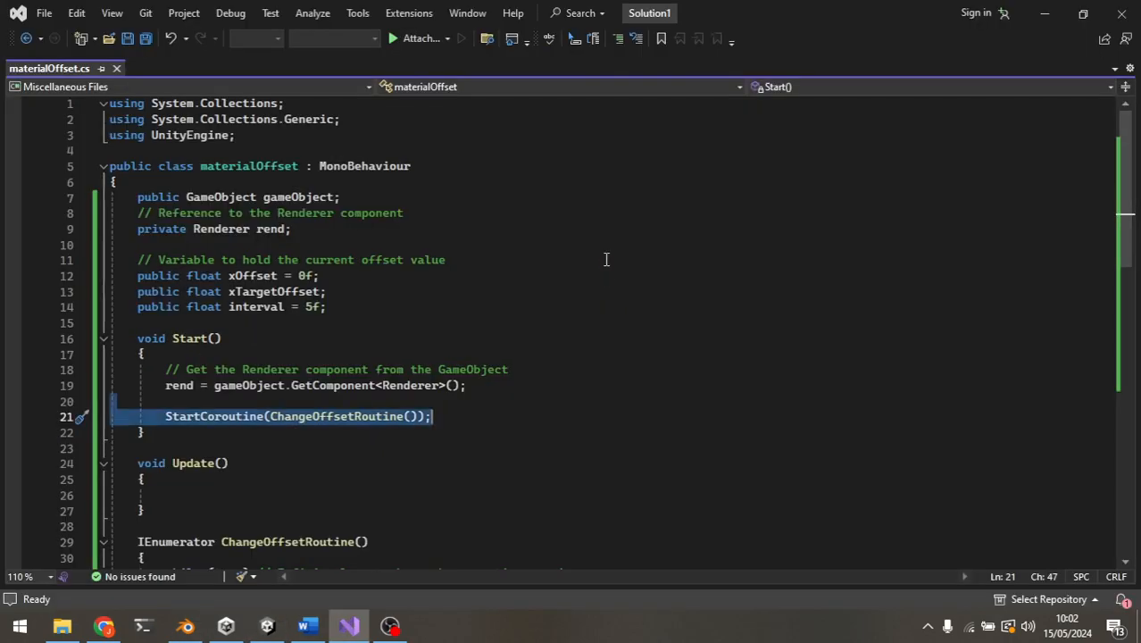
Highlight the gameObject variable declaration in the materialOffset script.
{"action": "left_click", "coordinate": [605, 259]}
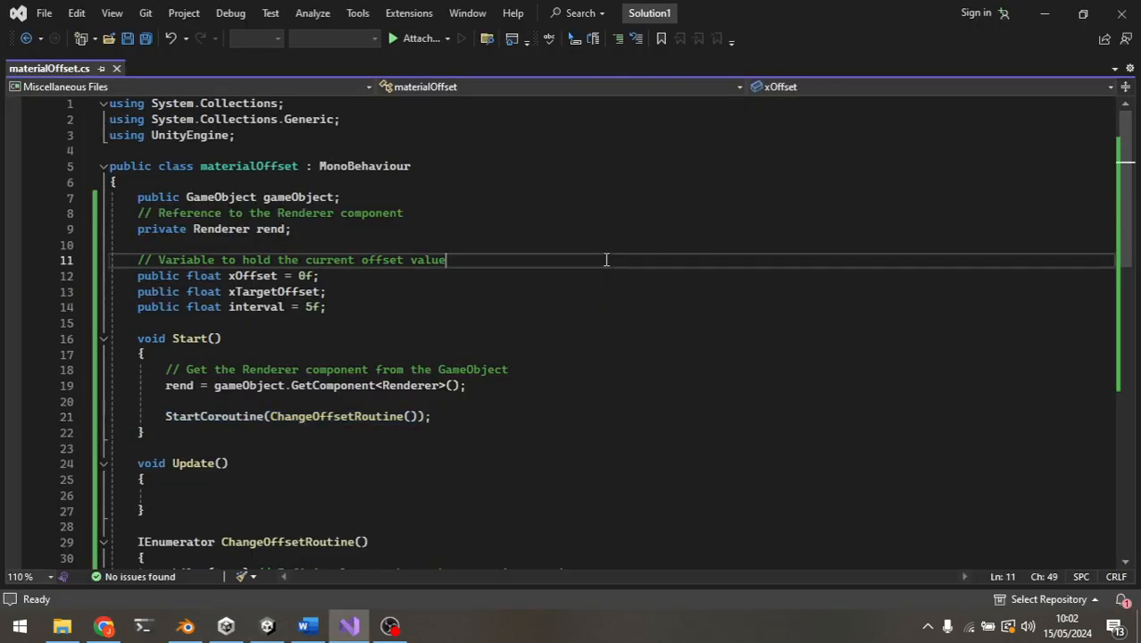
{"action": "scroll", "coordinate": [267, 252], "scroll_direction": "down", "scroll_amount": 1}
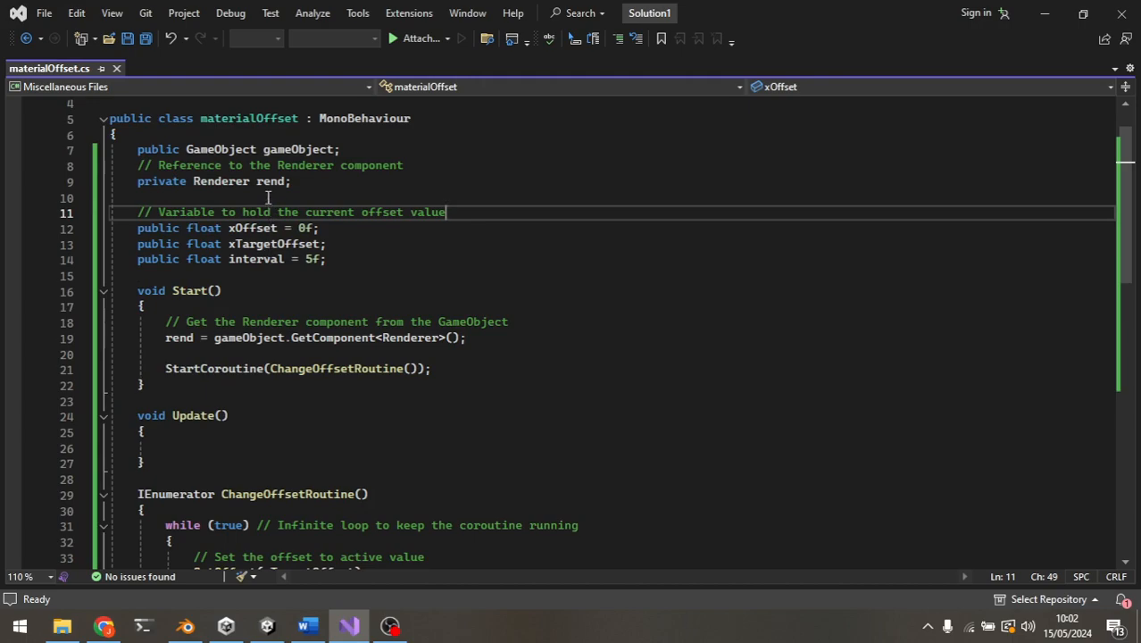
{"action": "left_click", "coordinate": [303, 155]}
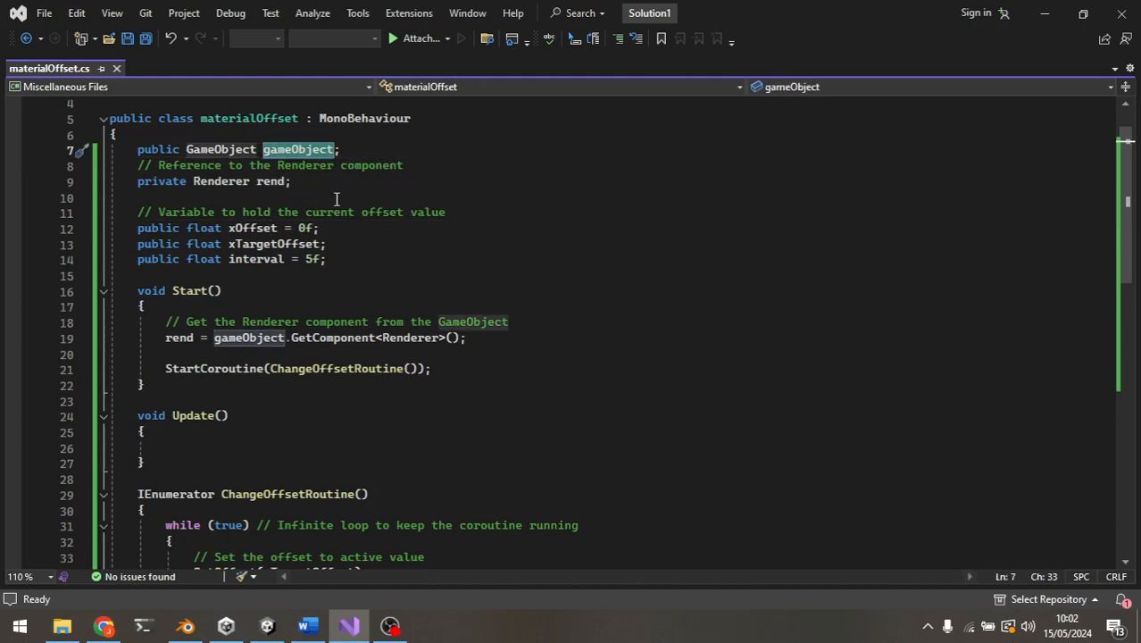
Return to Unity, locate the referenced Cube.006 face mesh, examine its FaceMaterial settings and reselect mamaRed.
{"action": "key", "text": "alt+Tab"}
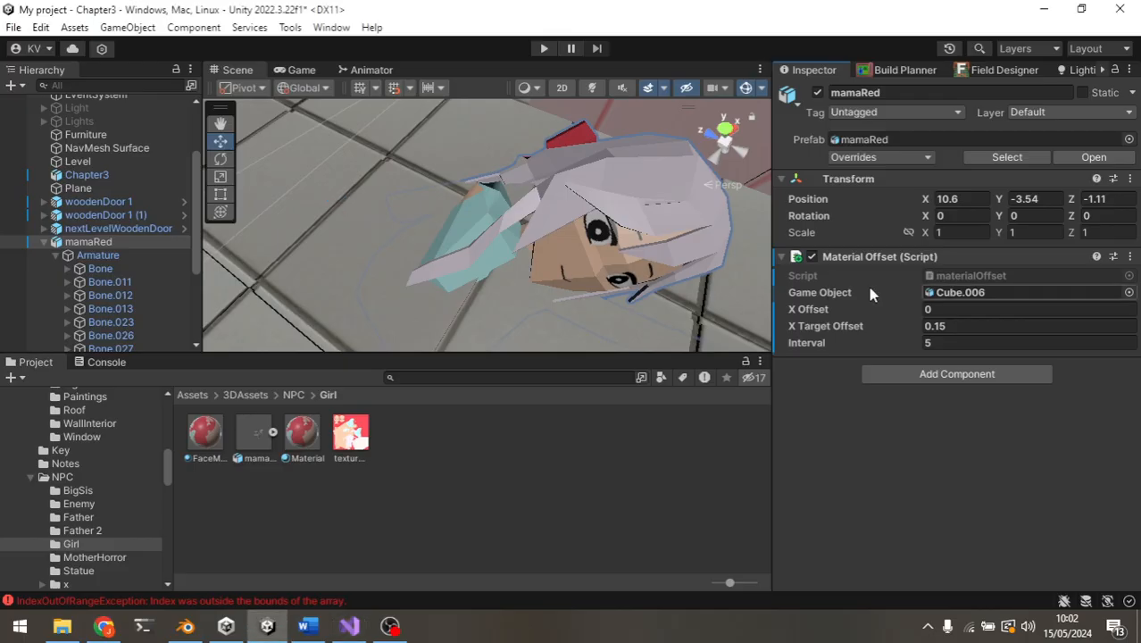
{"action": "left_click", "coordinate": [971, 292]}
{"action": "left_click", "coordinate": [100, 345]}
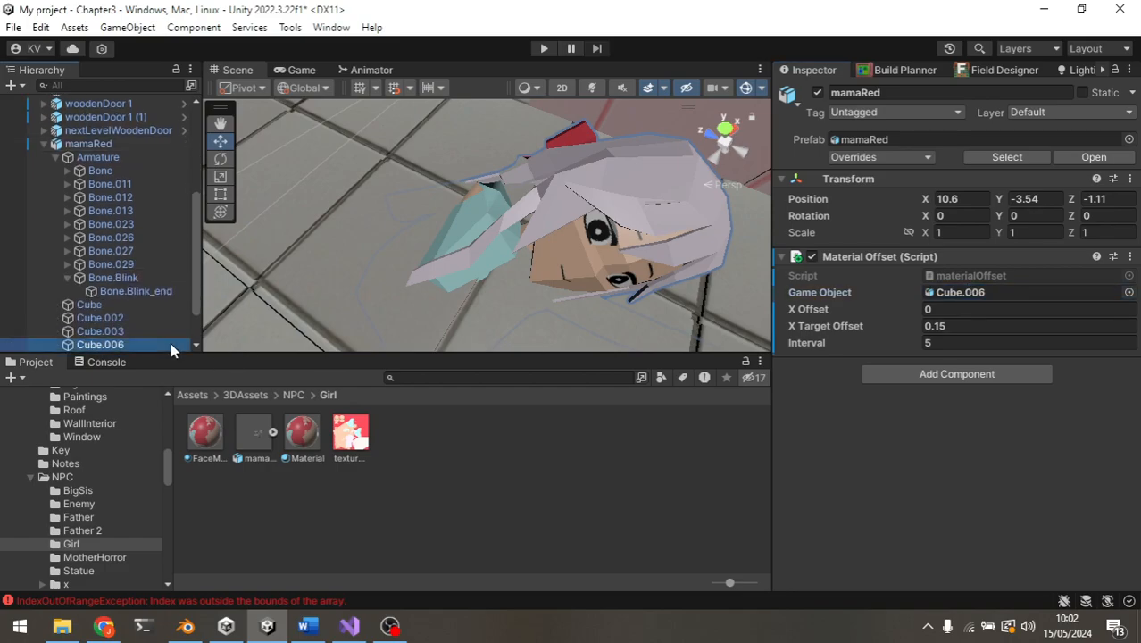
{"action": "scroll", "coordinate": [904, 349], "scroll_direction": "down", "scroll_amount": 6}
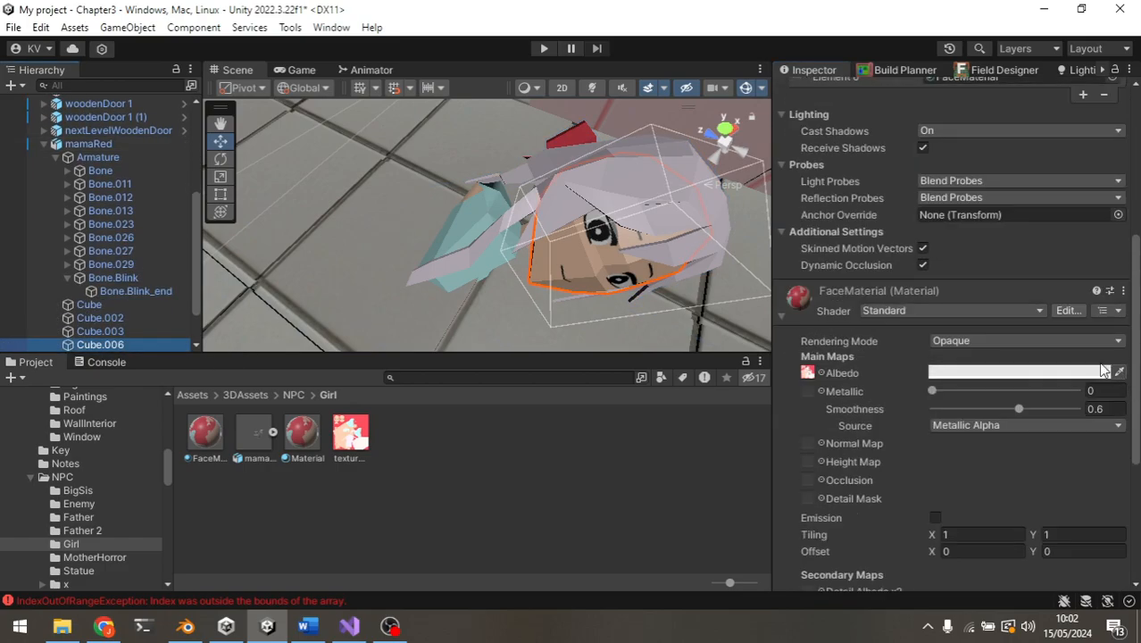
{"action": "left_click", "coordinate": [104, 146]}
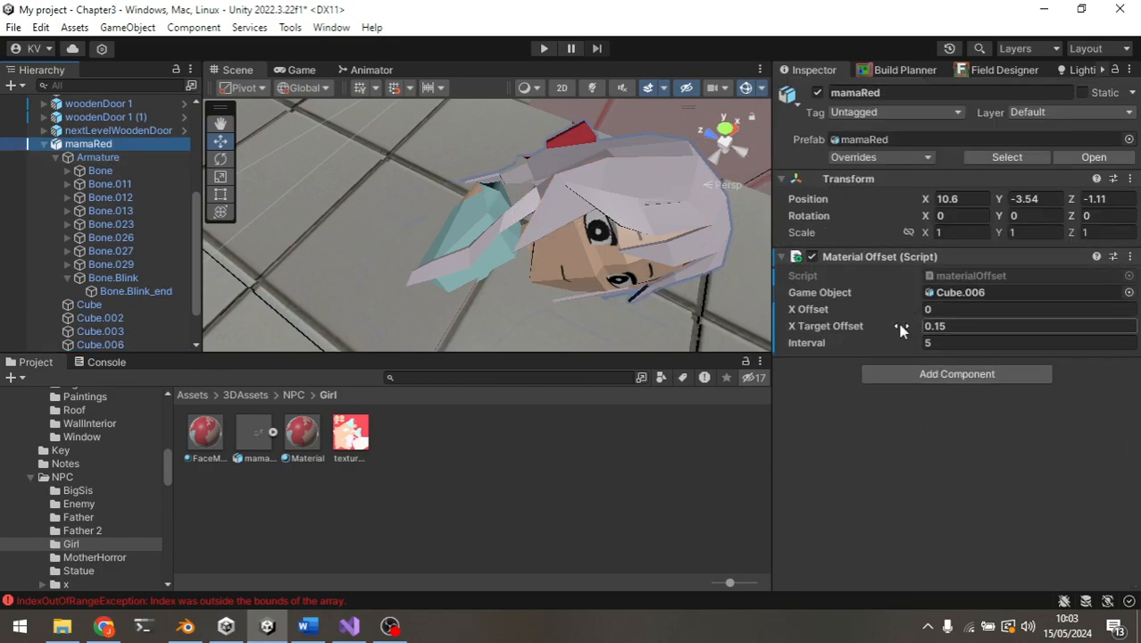
Highlight the xOffset declaration in the Visual Studio script and return to Unity to compare the component's X Offset.
{"action": "key", "text": "alt+Tab"}
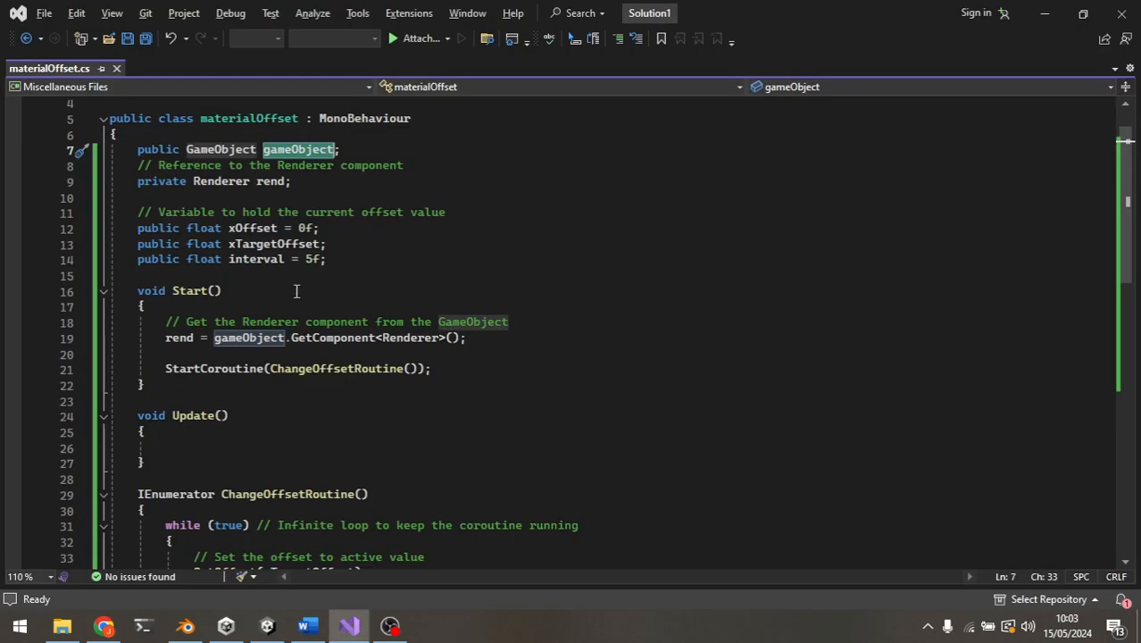
{"action": "left_click", "coordinate": [326, 228]}
{"action": "double_click", "coordinate": [246, 228]}
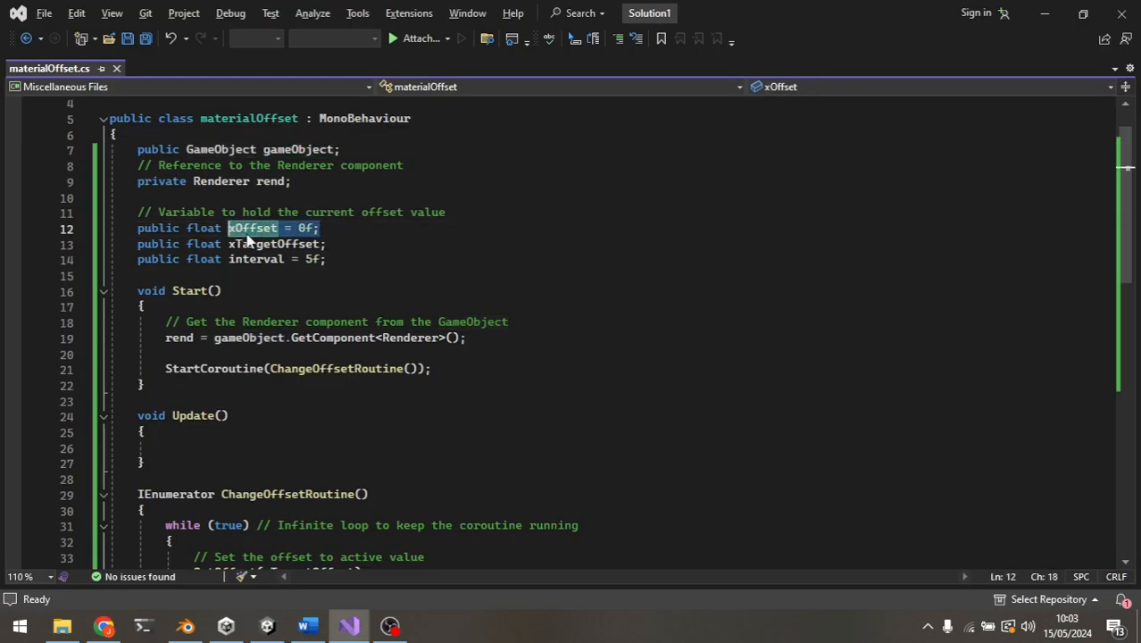
{"action": "key", "text": "alt+Tab"}
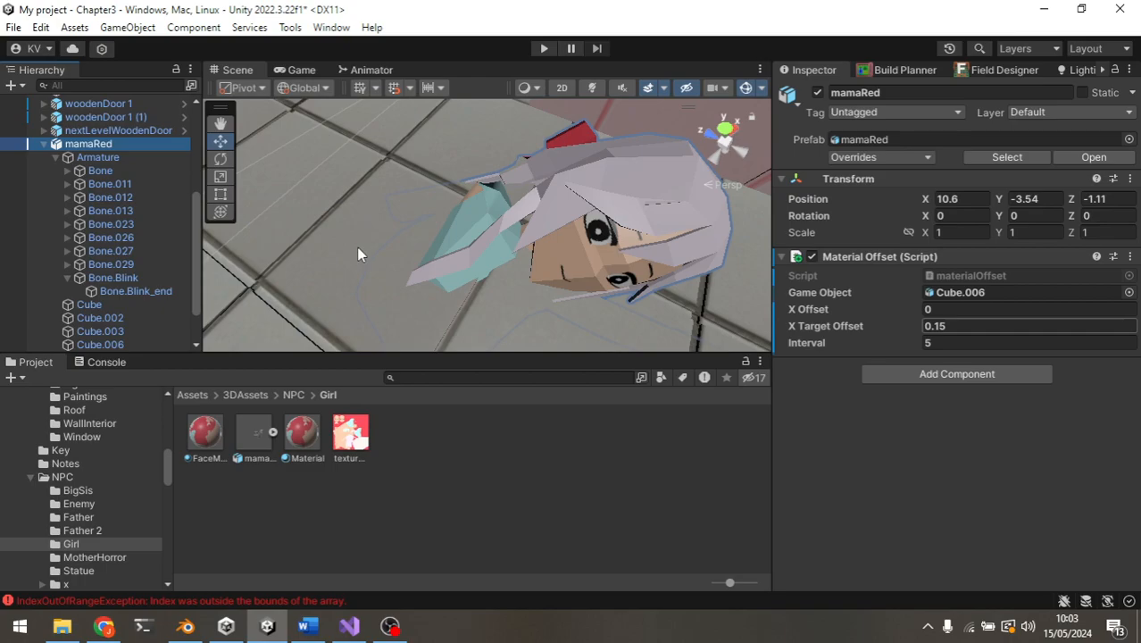
Check the xOffset declaration in the Visual Studio script, return to Unity and set FaceMaterial's main-map X offset to 0.15.
{"action": "key", "text": "alt+Tab"}
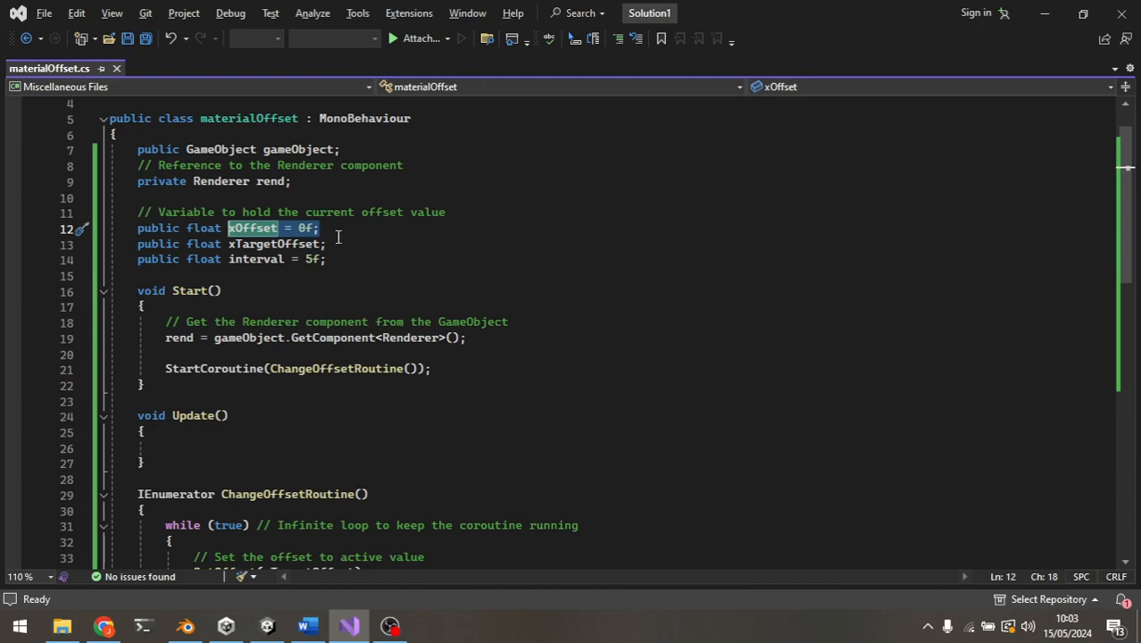
{"action": "key", "text": "alt+Tab"}
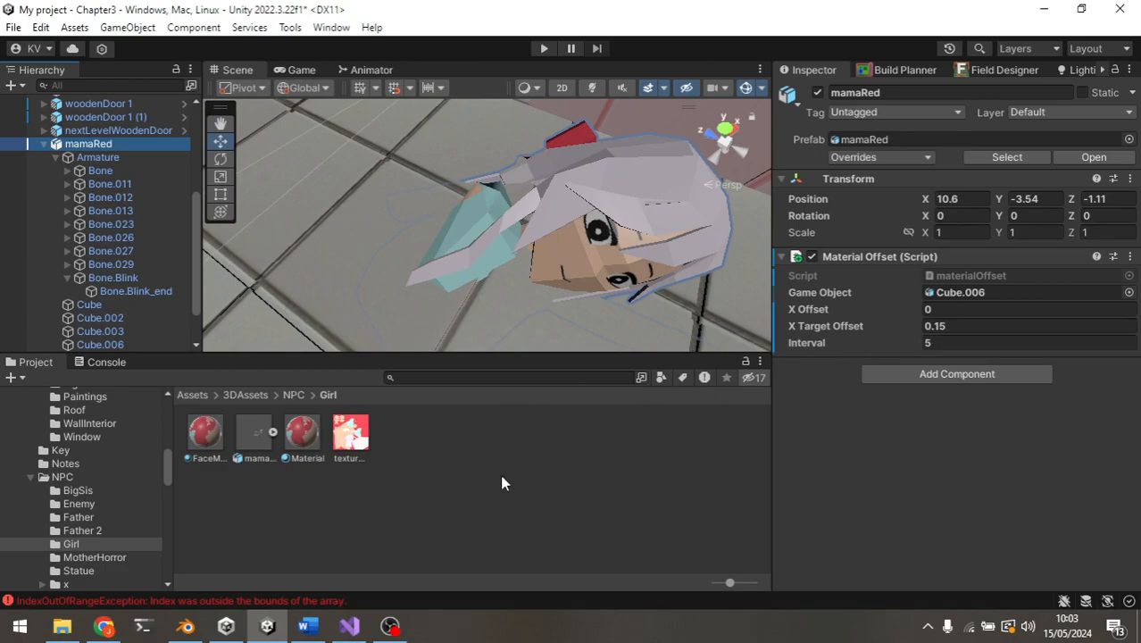
{"action": "left_click", "coordinate": [312, 435]}
{"action": "left_click", "coordinate": [204, 433]}
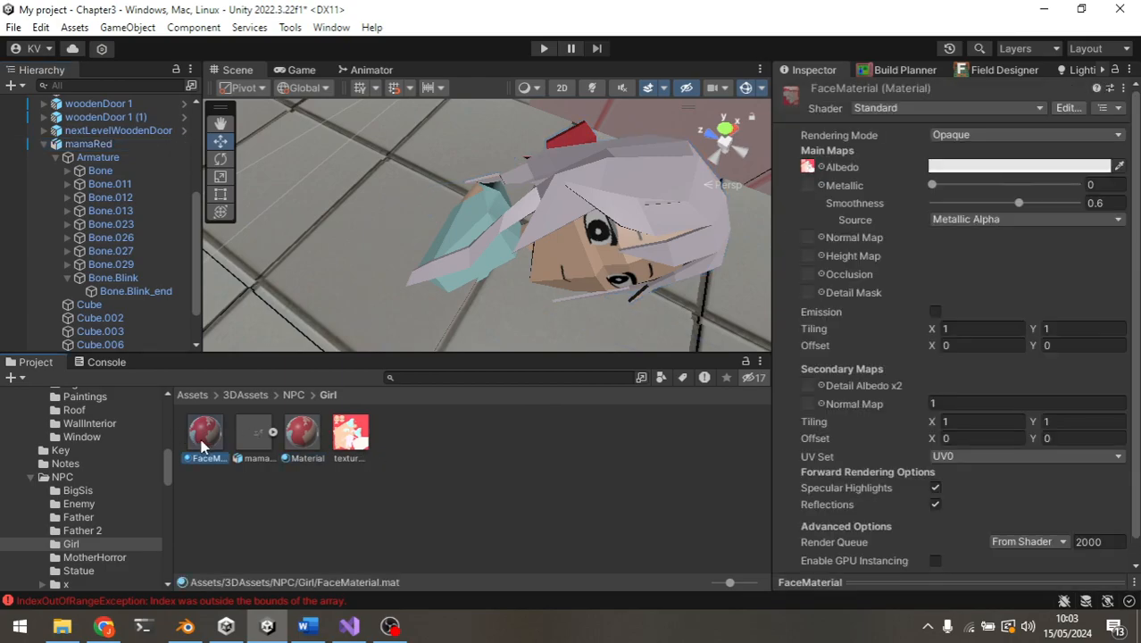
{"action": "left_click_drag", "start_coordinate": [933, 346], "coordinate": [964, 348]}
{"action": "double_click", "coordinate": [964, 348]}
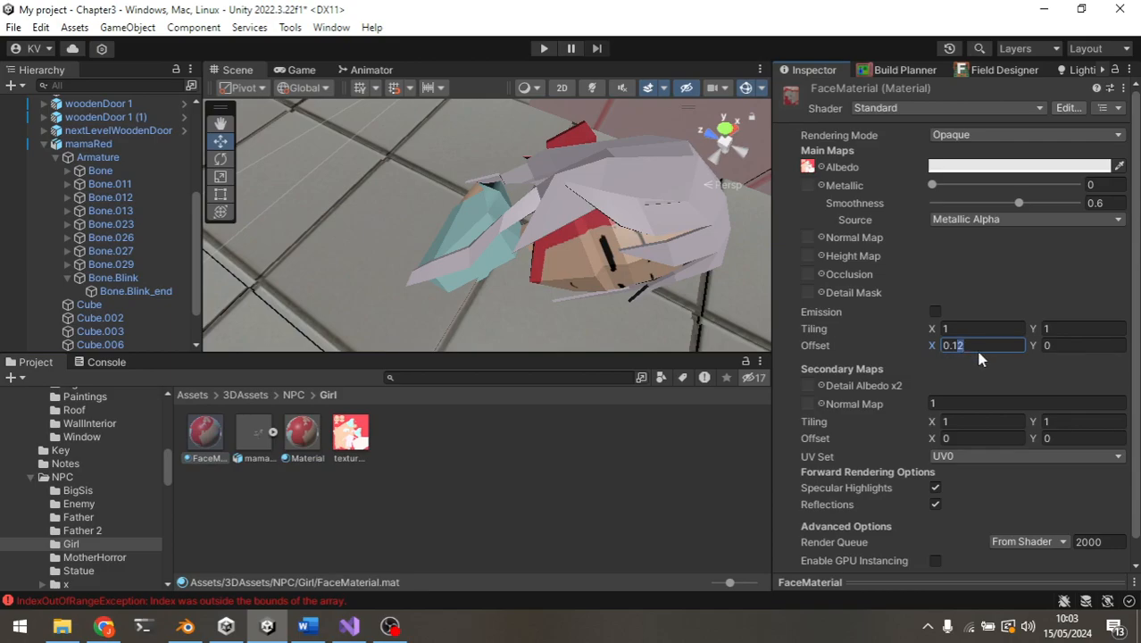
{"action": "type", "text": "0.15"}
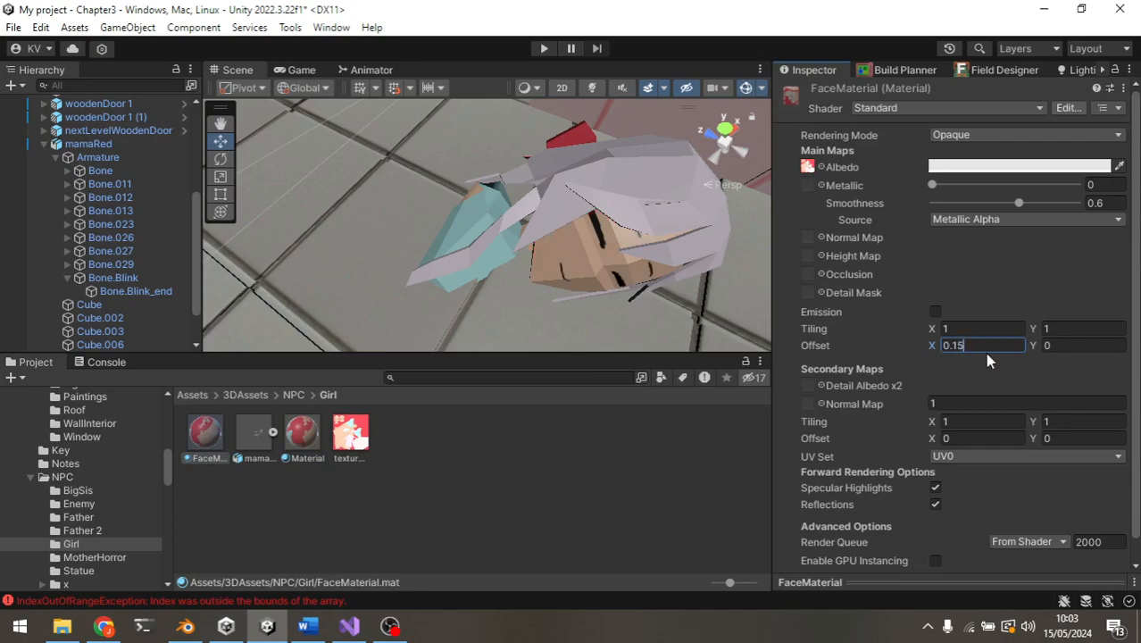
Reset FaceMaterial's main-map X offset to 0 and reselect the mamaRed object.
{"action": "double_click", "coordinate": [985, 353]}
{"action": "type", "text": "0"}
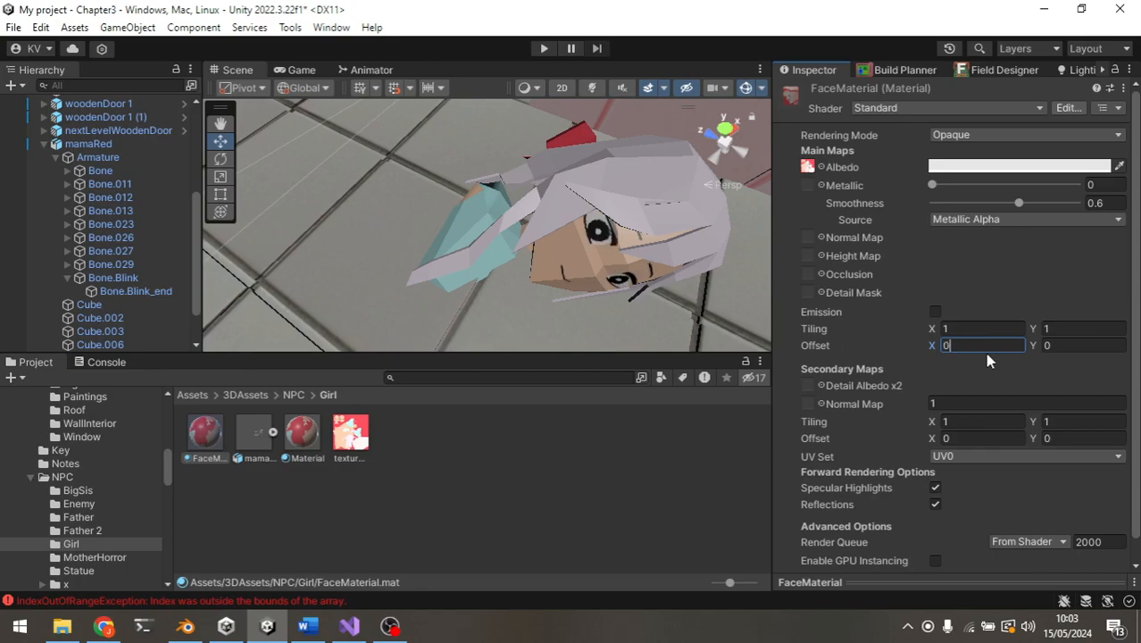
{"action": "left_click", "coordinate": [446, 513]}
{"action": "left_click", "coordinate": [152, 144]}
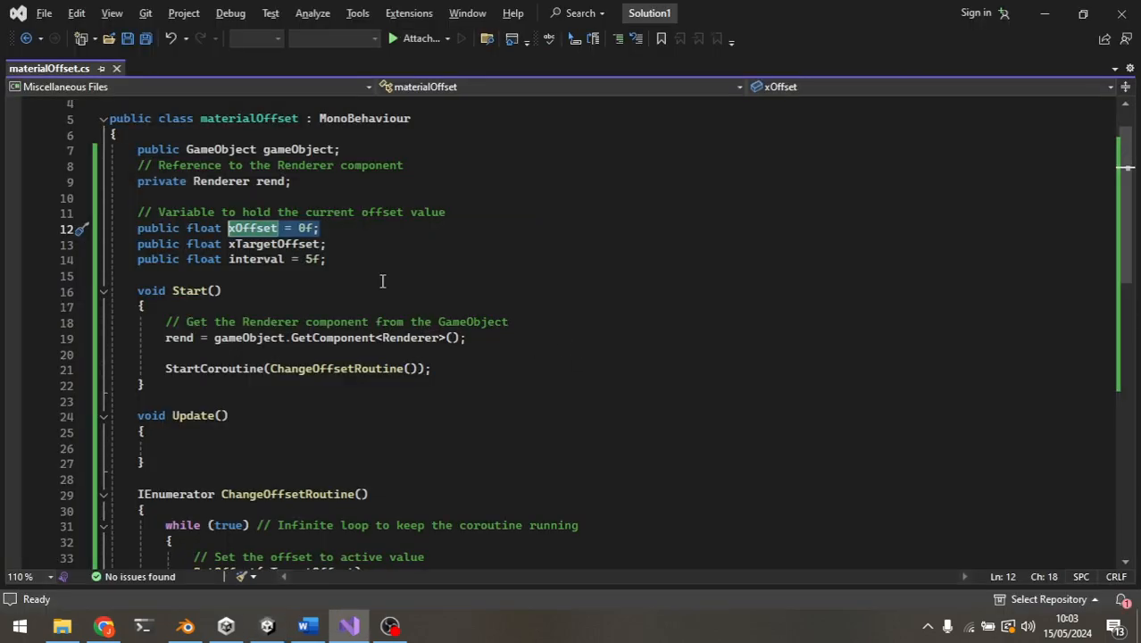
In the materialOffset.cs script in Visual Studio, highlight the offset and interval declarations, the Start method name and its rend assignment line.
{"action": "left_click_drag", "start_coordinate": [357, 259], "coordinate": [138, 211]}
{"action": "scroll", "coordinate": [179, 214], "scroll_direction": "down", "scroll_amount": 2}
{"action": "left_click", "coordinate": [192, 197]}
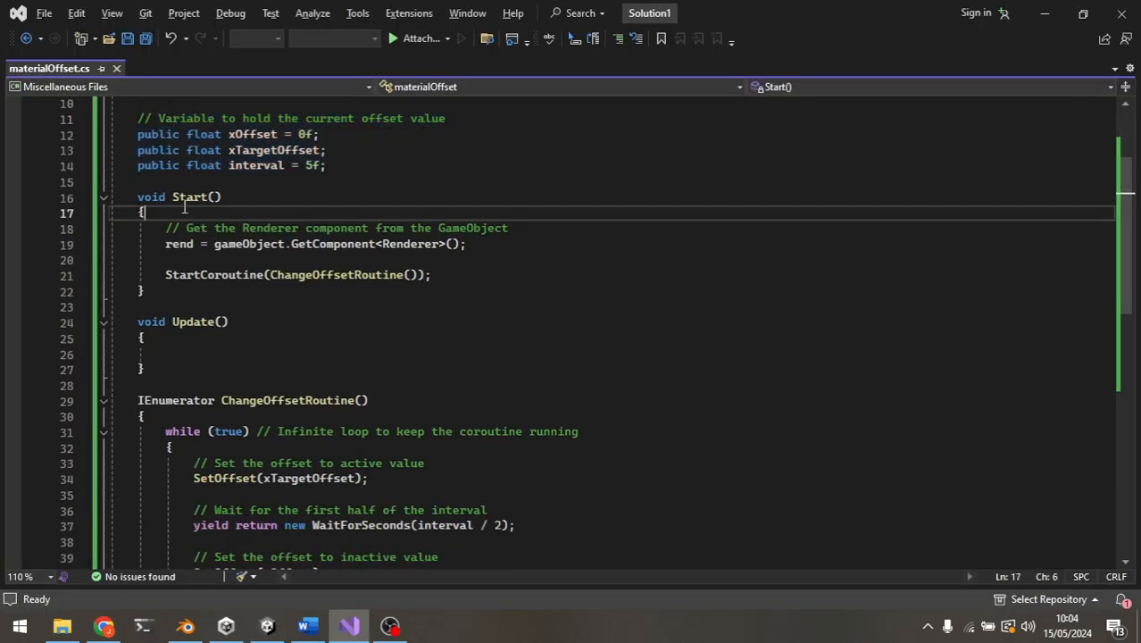
{"action": "double_click", "coordinate": [192, 197]}
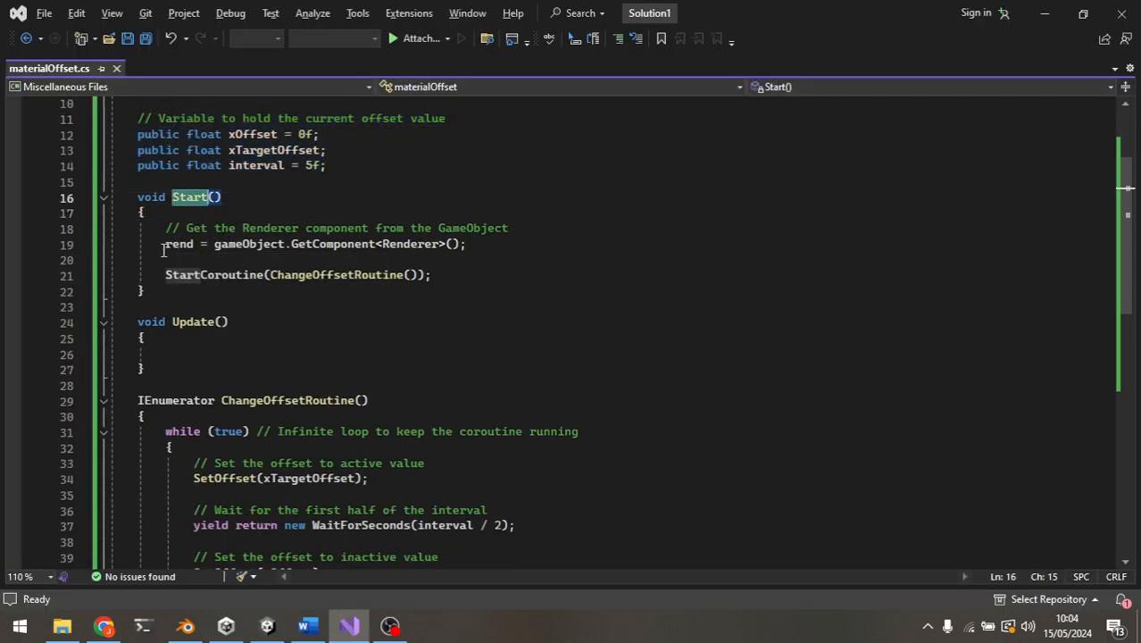
{"action": "left_click_drag", "start_coordinate": [165, 249], "coordinate": [466, 248]}
{"action": "scroll", "coordinate": [239, 286], "scroll_direction": "up", "scroll_amount": 2}
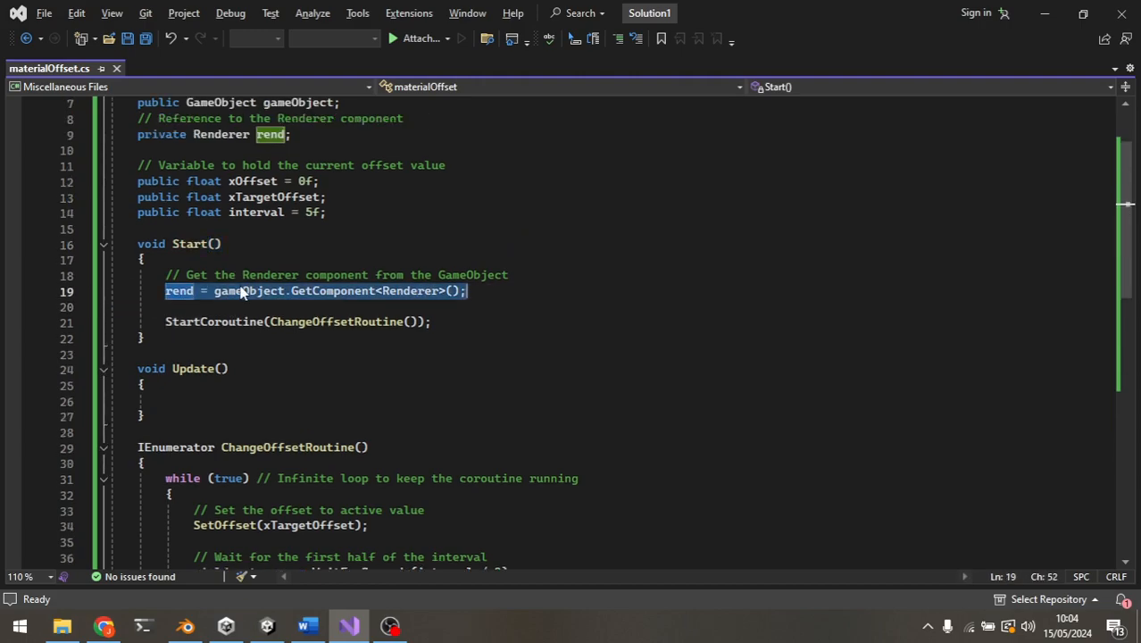
Highlight the Renderer type in the rend declaration and the rend and gameObject references in the Start method's GetComponent line.
{"action": "left_click", "coordinate": [151, 181]}
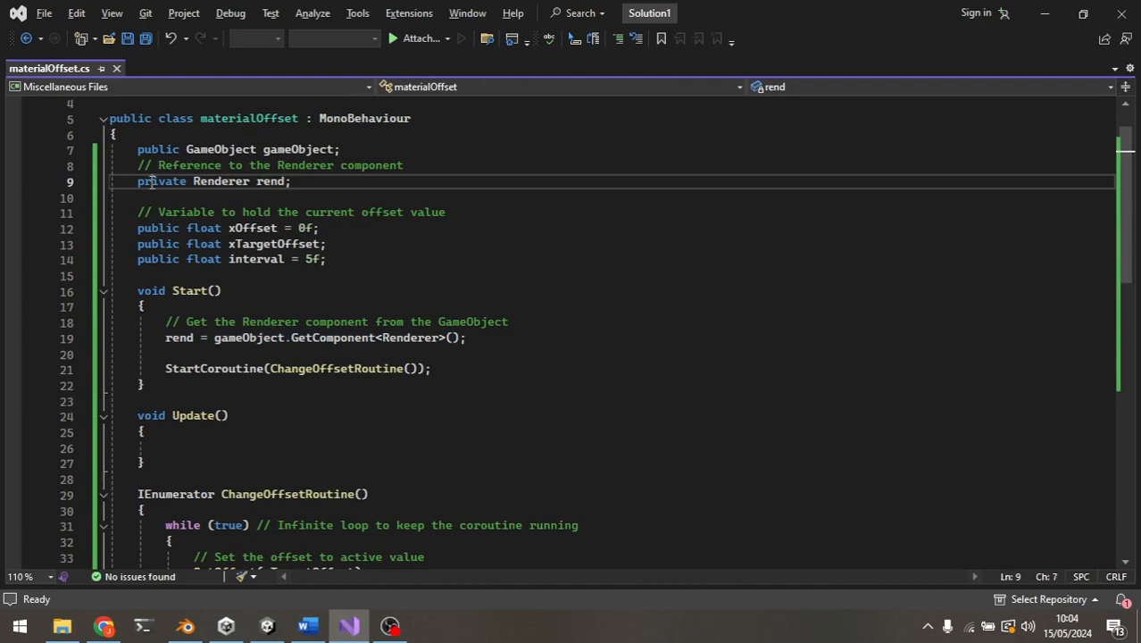
{"action": "double_click", "coordinate": [209, 183]}
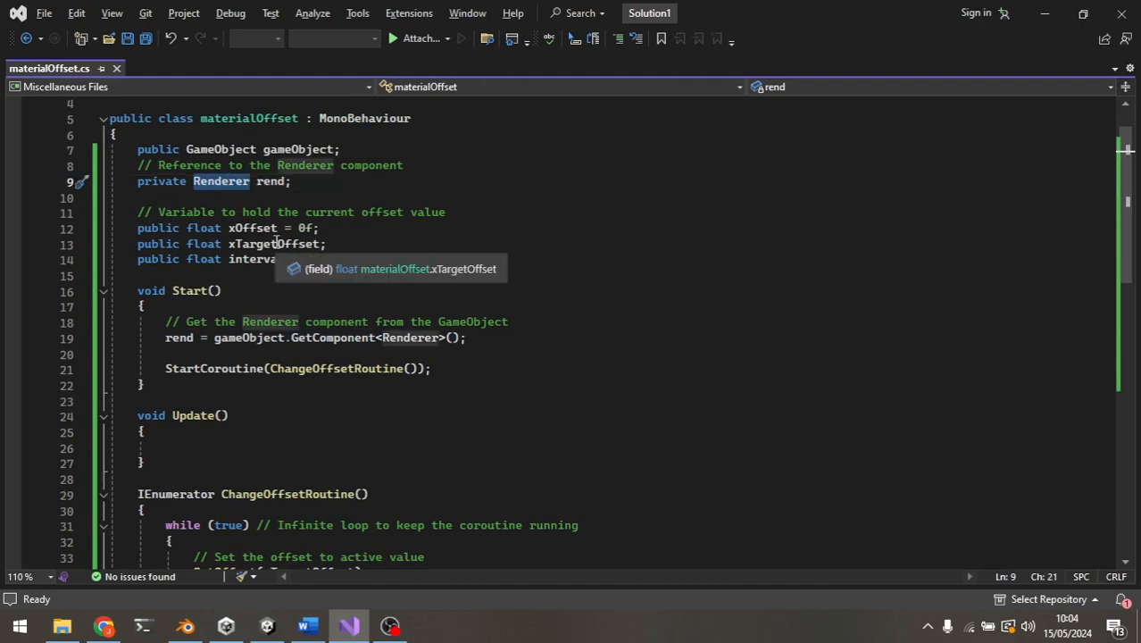
{"action": "left_click", "coordinate": [172, 348]}
{"action": "double_click", "coordinate": [175, 339]}
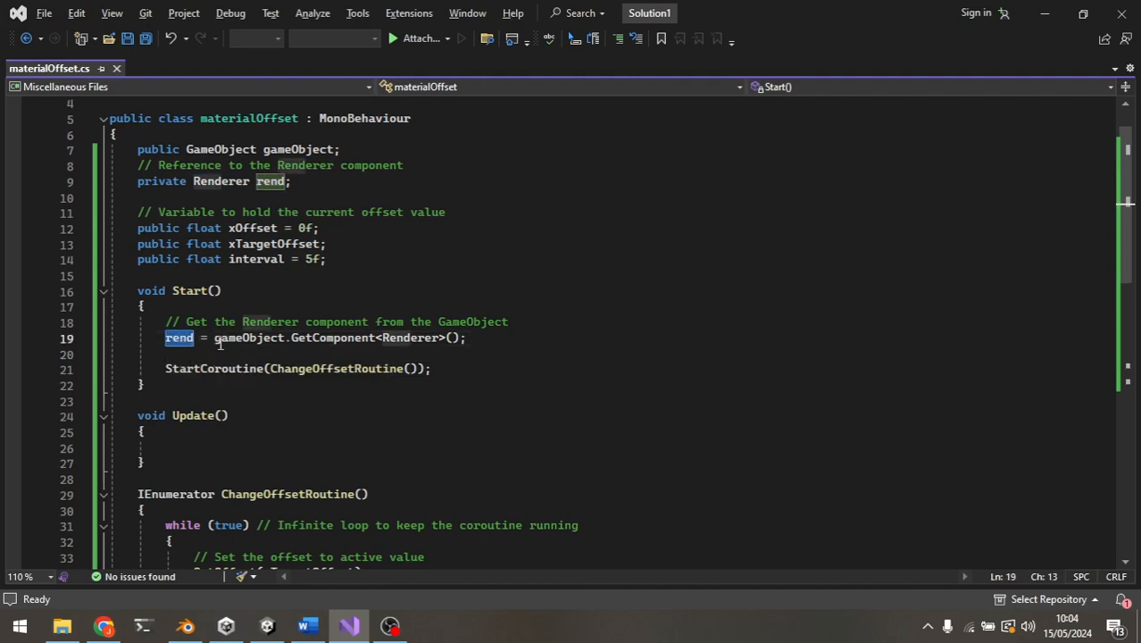
{"action": "double_click", "coordinate": [219, 337]}
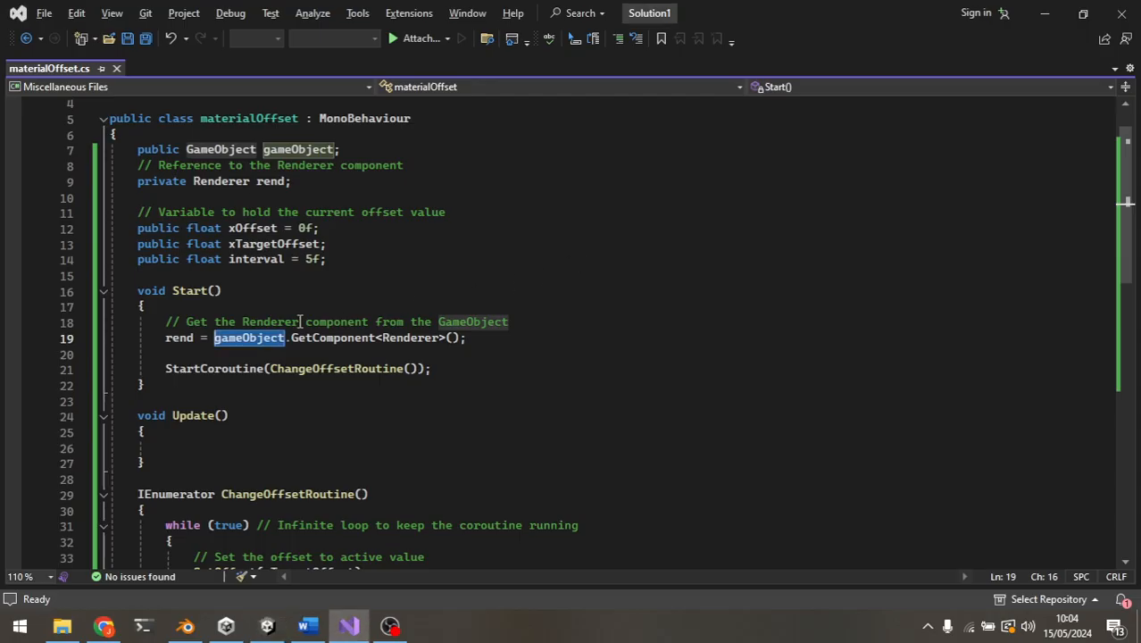
Highlight the StartCoroutine call in the Start method and trace it to the ChangeOffsetRoutine IEnumerator.
{"action": "left_click_drag", "start_coordinate": [166, 368], "coordinate": [511, 368]}
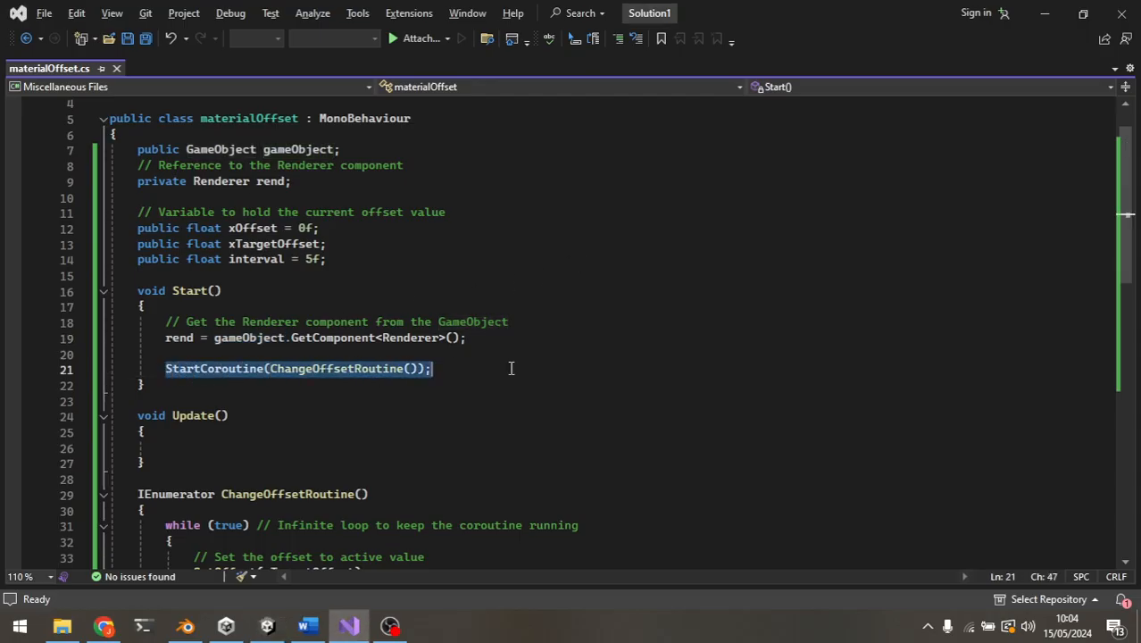
{"action": "scroll", "coordinate": [511, 368], "scroll_direction": "down", "scroll_amount": 3}
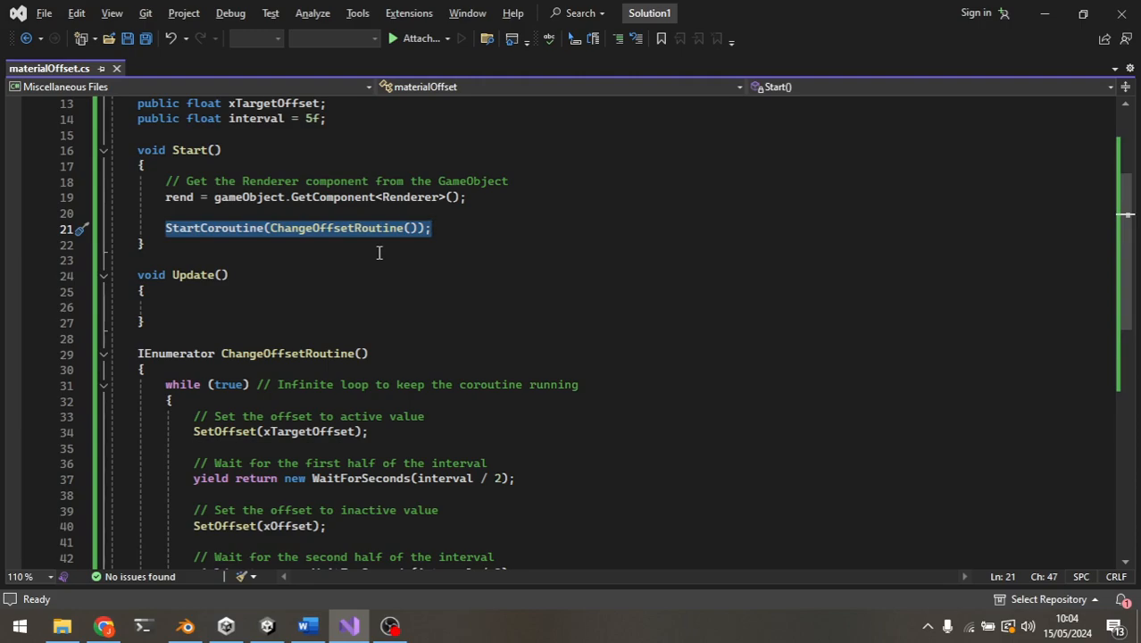
{"action": "left_click", "coordinate": [356, 354]}
{"action": "scroll", "coordinate": [393, 357], "scroll_direction": "up", "scroll_amount": 1}
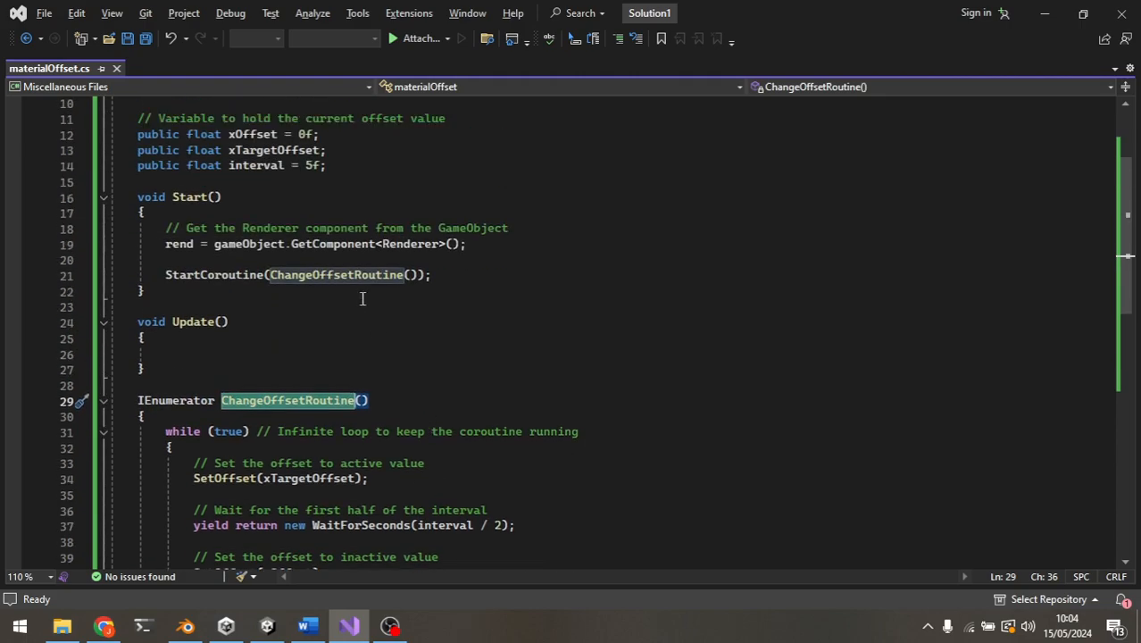
{"action": "scroll", "coordinate": [368, 259], "scroll_direction": "down", "scroll_amount": 1}
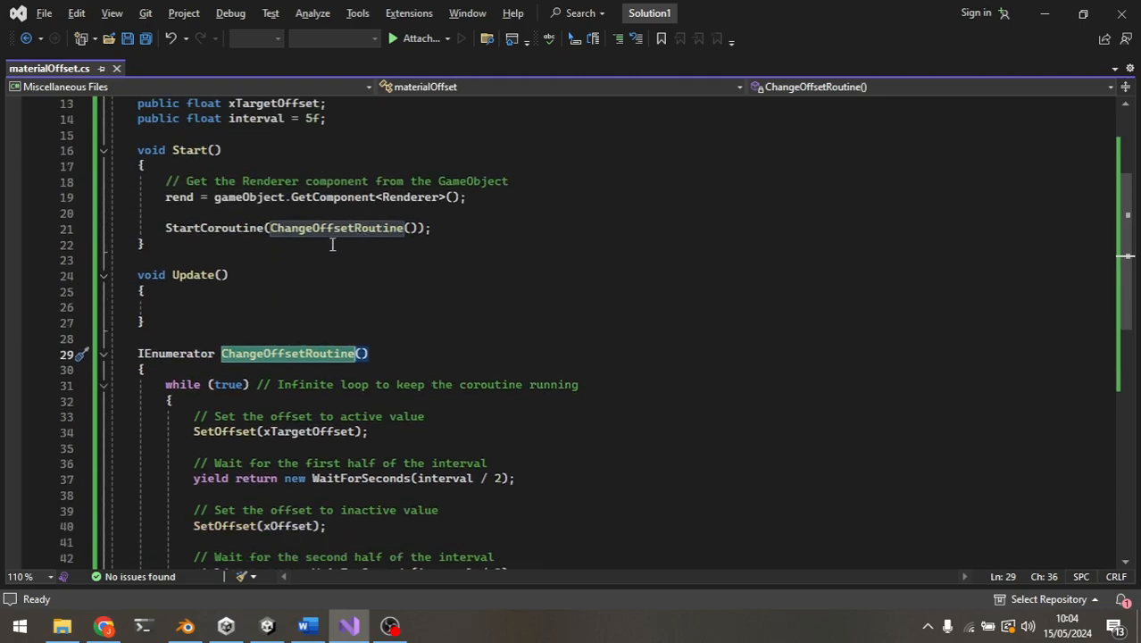
{"action": "left_click", "coordinate": [237, 230]}
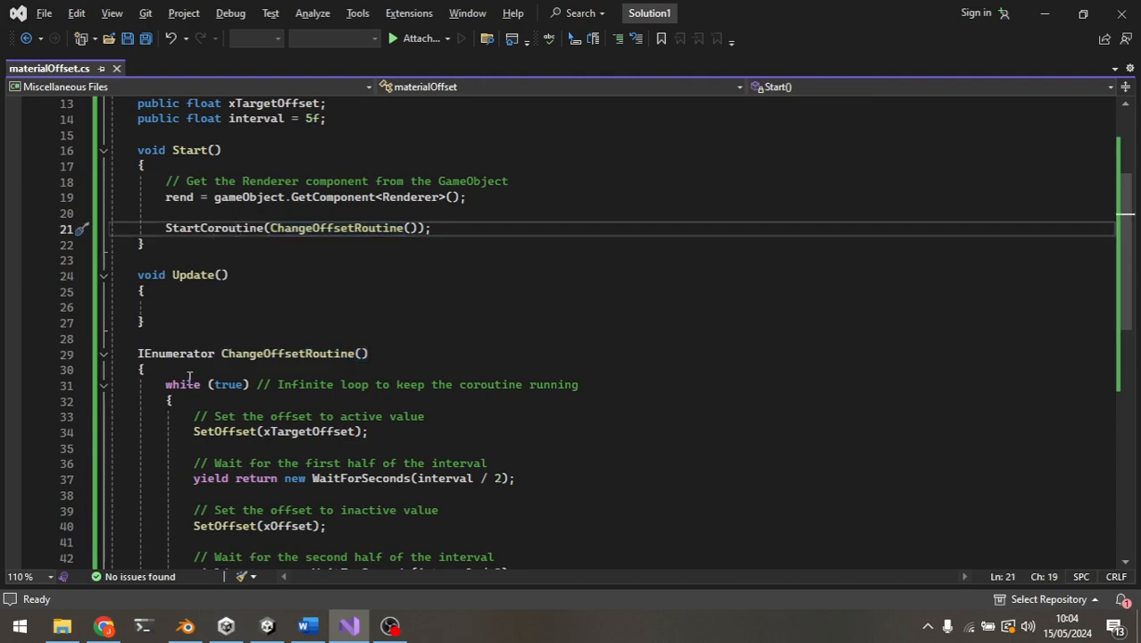
{"action": "left_click", "coordinate": [215, 353]}
{"action": "double_click", "coordinate": [288, 354]}
Examine the SetOffset method, highlighting its body and the xOffset and rend.material.mainTextureOffset.y arguments of the new Vector2.
{"action": "scroll", "coordinate": [181, 193], "scroll_direction": "down", "scroll_amount": 4}
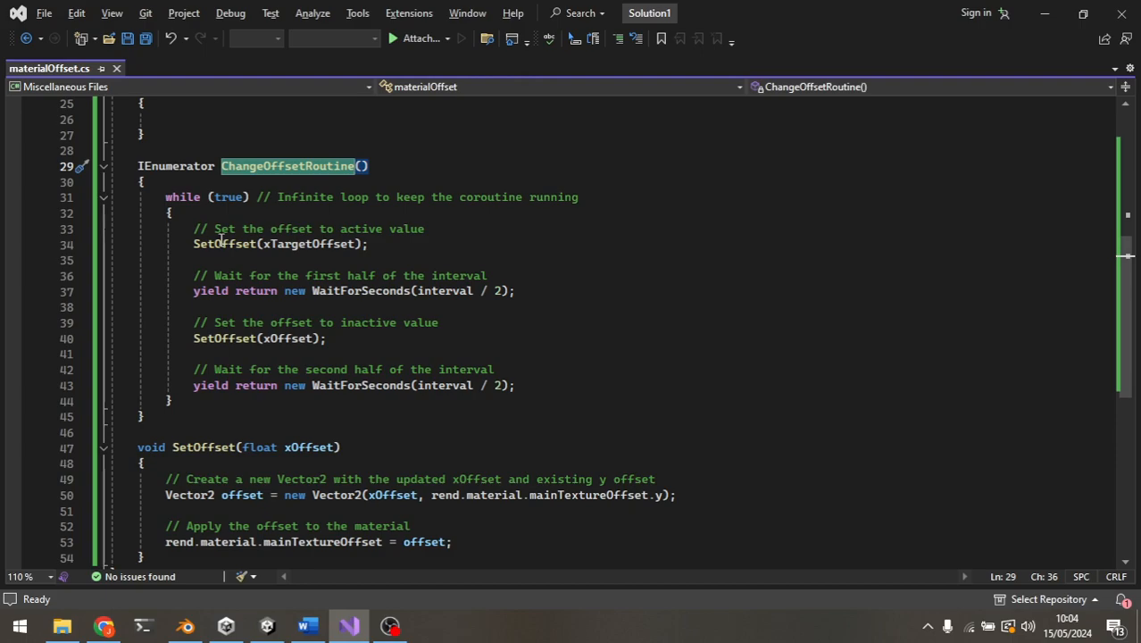
{"action": "scroll", "coordinate": [220, 240], "scroll_direction": "down", "scroll_amount": 2}
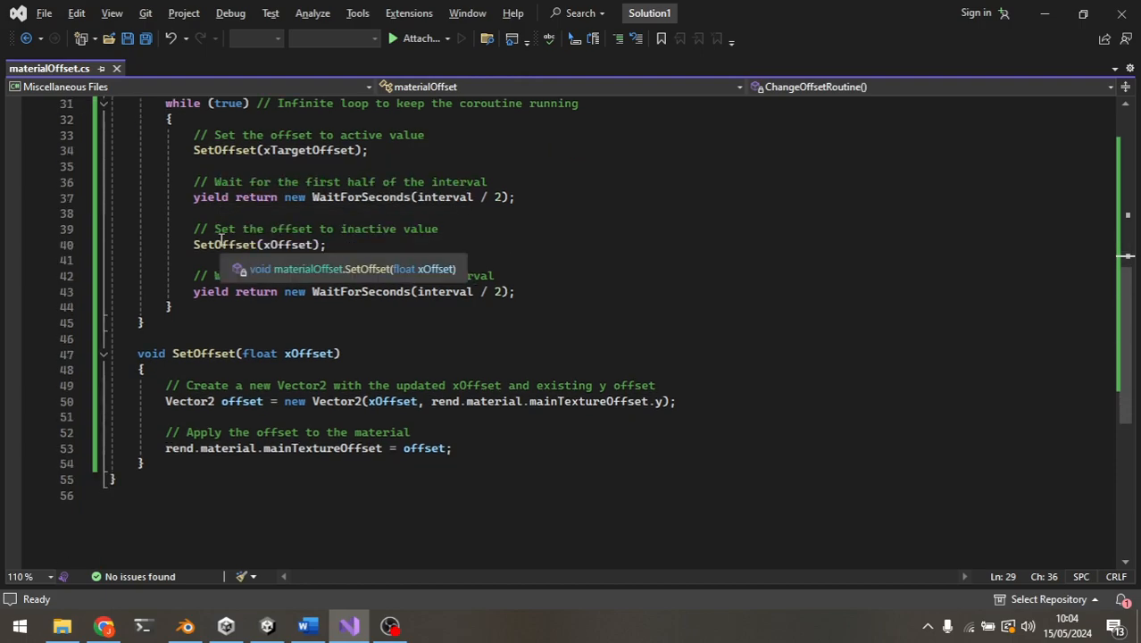
{"action": "double_click", "coordinate": [204, 354]}
{"action": "scroll", "coordinate": [268, 409], "scroll_direction": "up", "scroll_amount": 1}
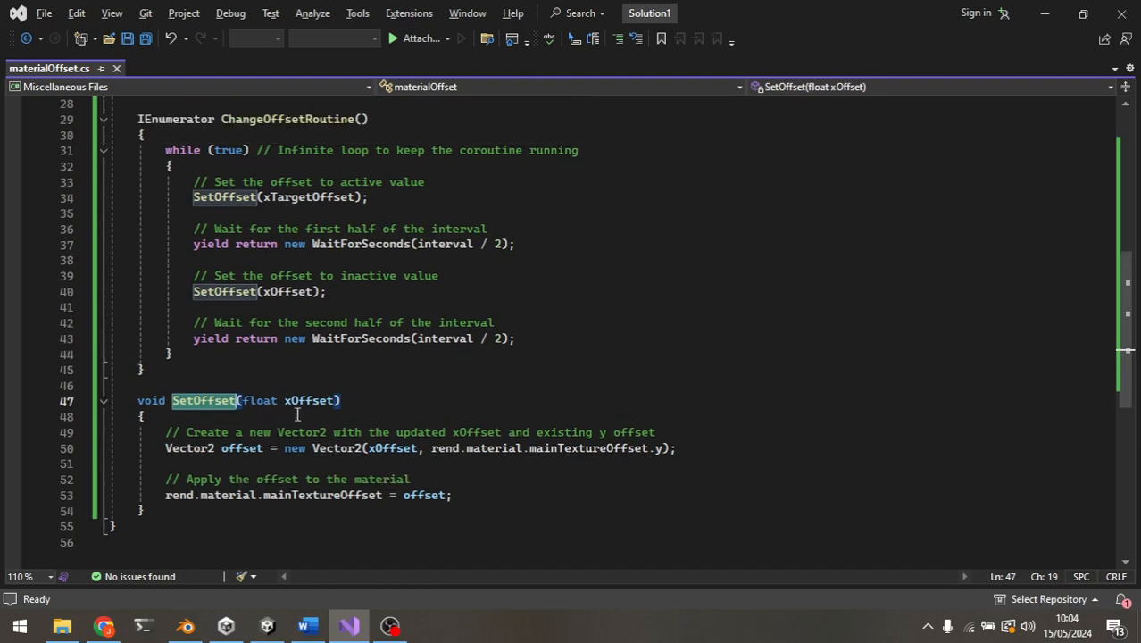
{"action": "left_click_drag", "start_coordinate": [167, 432], "coordinate": [522, 500]}
{"action": "left_click", "coordinate": [241, 448]}
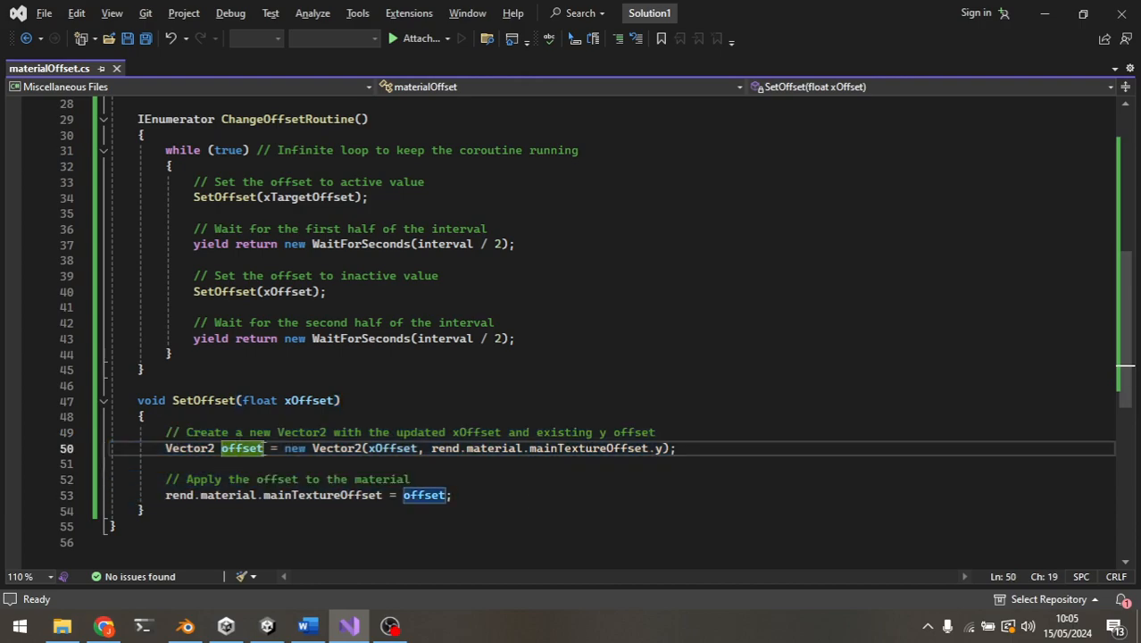
{"action": "double_click", "coordinate": [400, 449]}
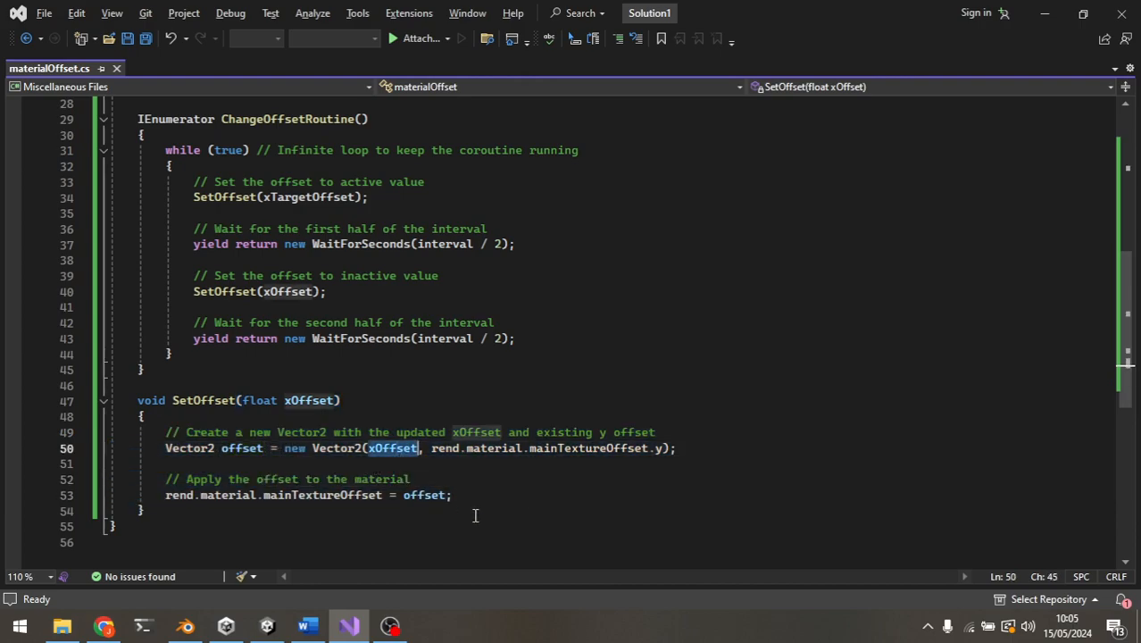
{"action": "left_click_drag", "start_coordinate": [431, 448], "coordinate": [665, 448]}
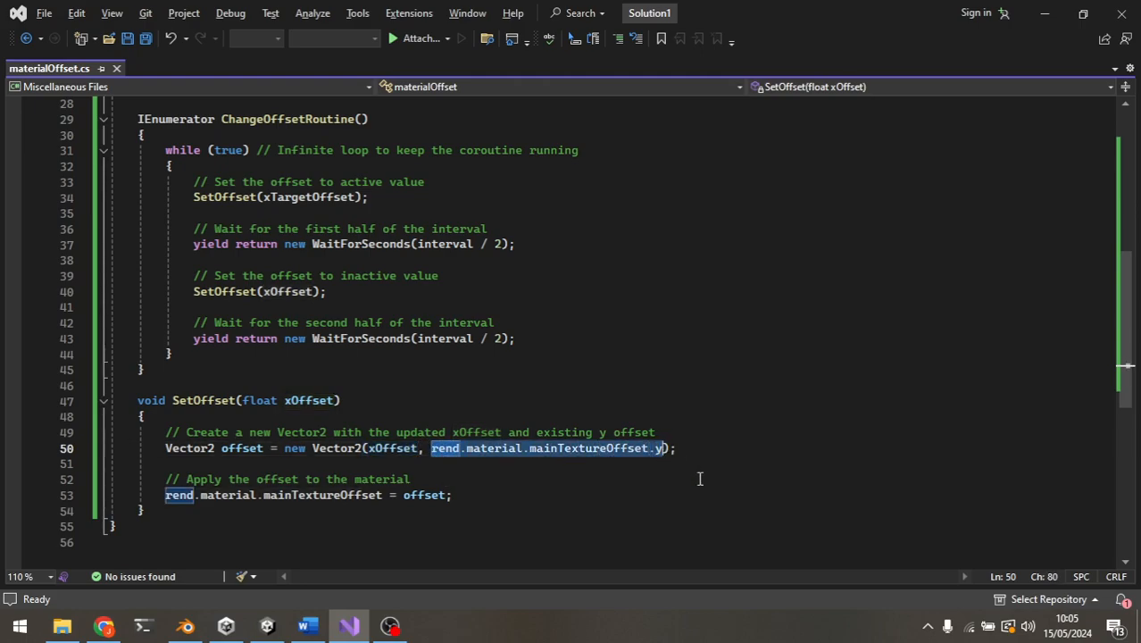
View the character in Unity, return to Visual Studio and highlight the parts of SetOffset's rend.material.mainTextureOffset assignment.
{"action": "key", "text": "alt+Tab"}
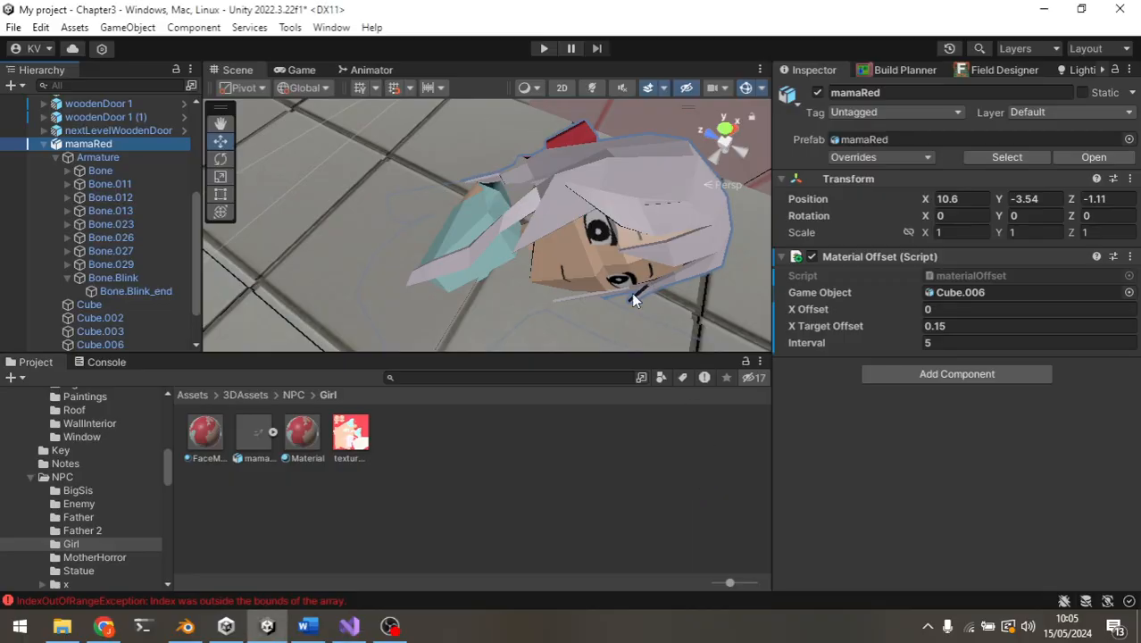
{"action": "key", "text": "alt+Tab"}
{"action": "left_click", "coordinate": [166, 496]}
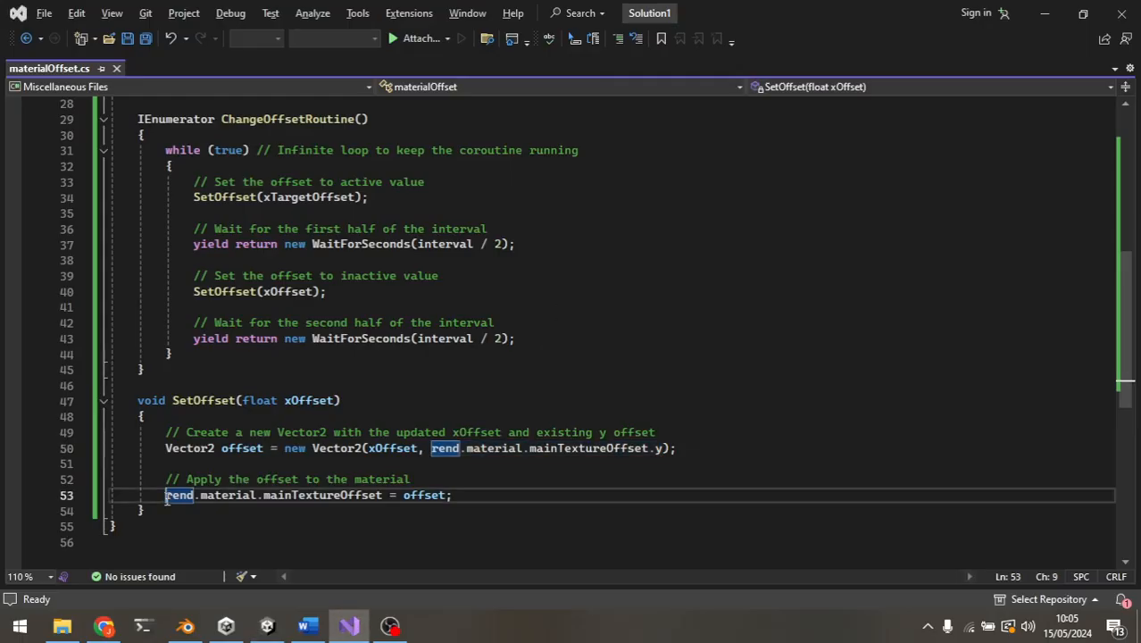
{"action": "double_click", "coordinate": [167, 496]}
{"action": "scroll", "coordinate": [254, 477], "scroll_direction": "up", "scroll_amount": 1}
{"action": "scroll", "coordinate": [240, 458], "scroll_direction": "down", "scroll_amount": 3}
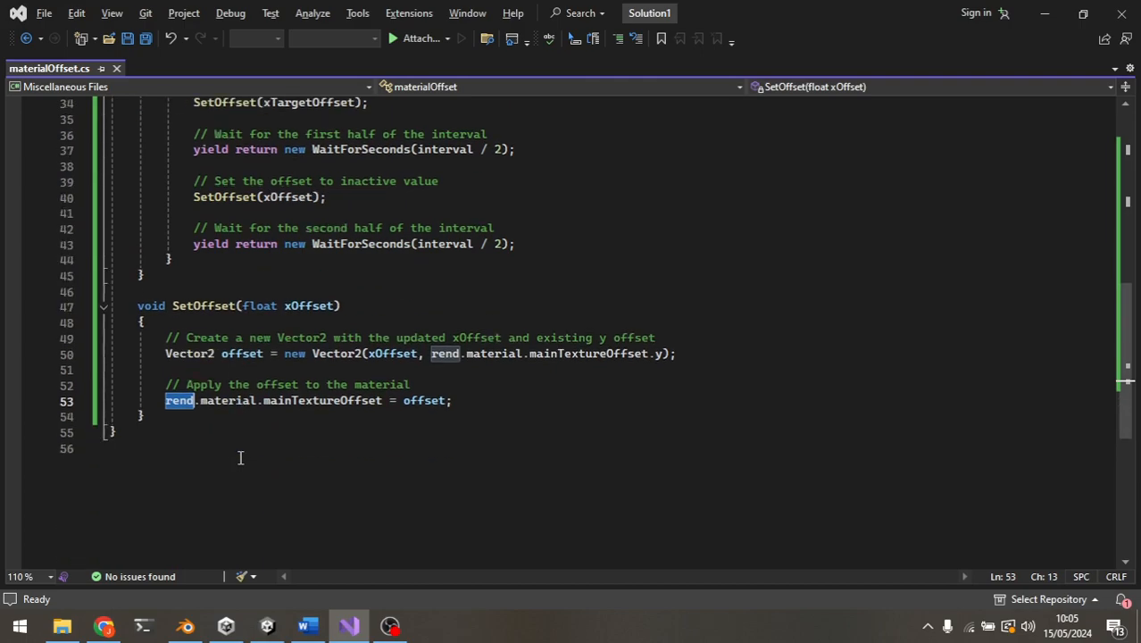
{"action": "double_click", "coordinate": [237, 400]}
{"action": "double_click", "coordinate": [348, 401]}
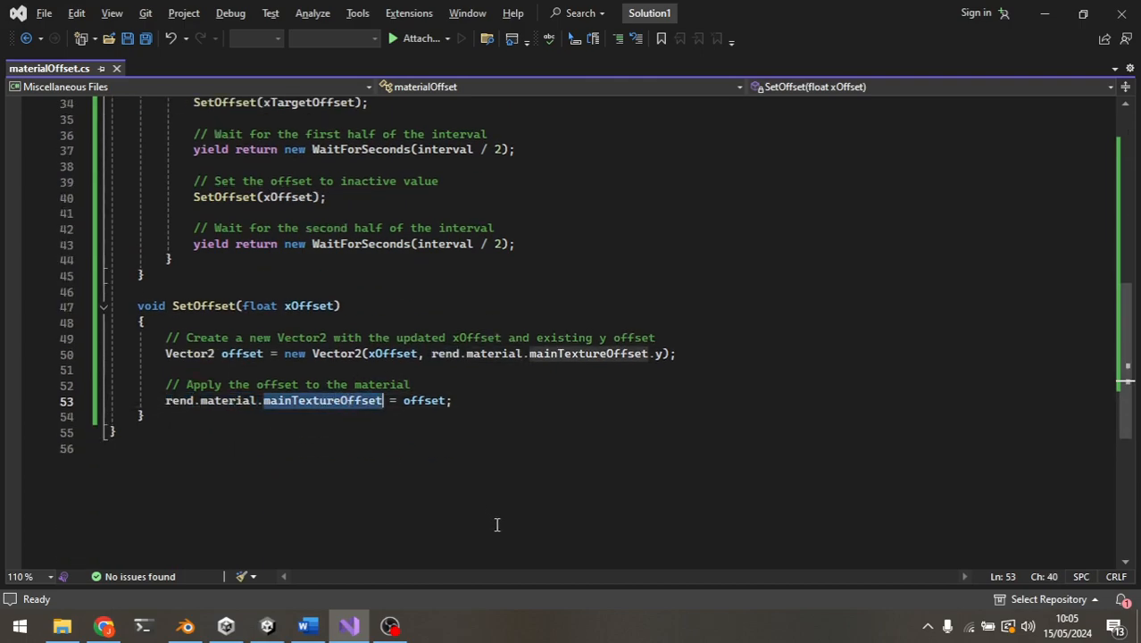
{"action": "left_click", "coordinate": [454, 401]}
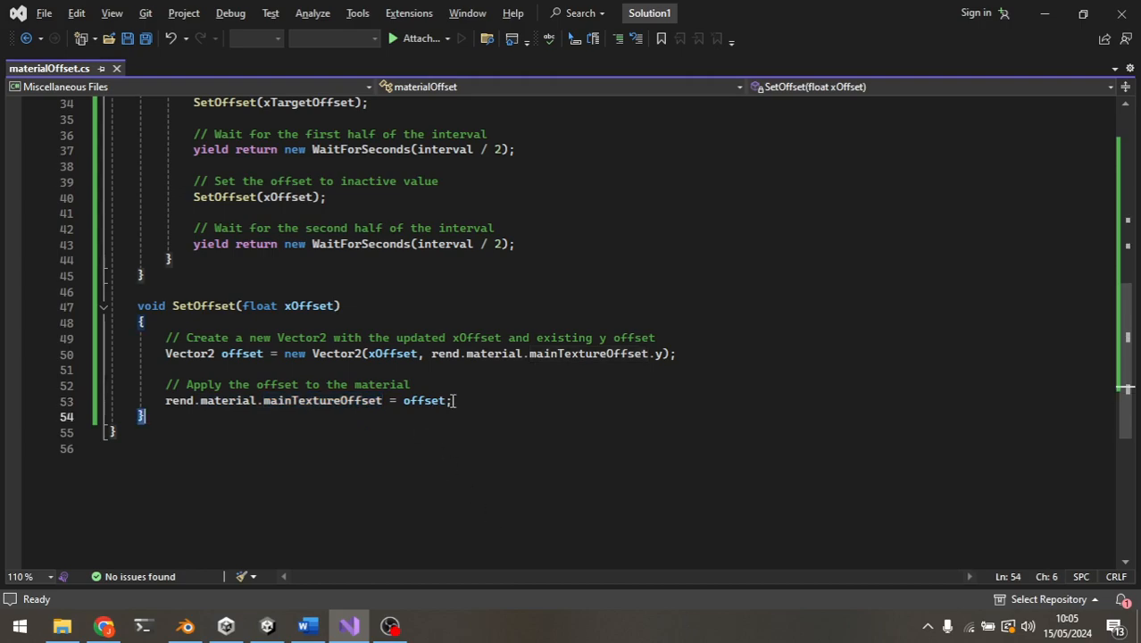
Highlight the SetOffset(xTargetOffset) call and first WaitForSeconds(interval / 2) line in ChangeOffsetRoutine, then glance at Unity and return to the script.
{"action": "scroll", "coordinate": [498, 438], "scroll_direction": "up", "scroll_amount": 4}
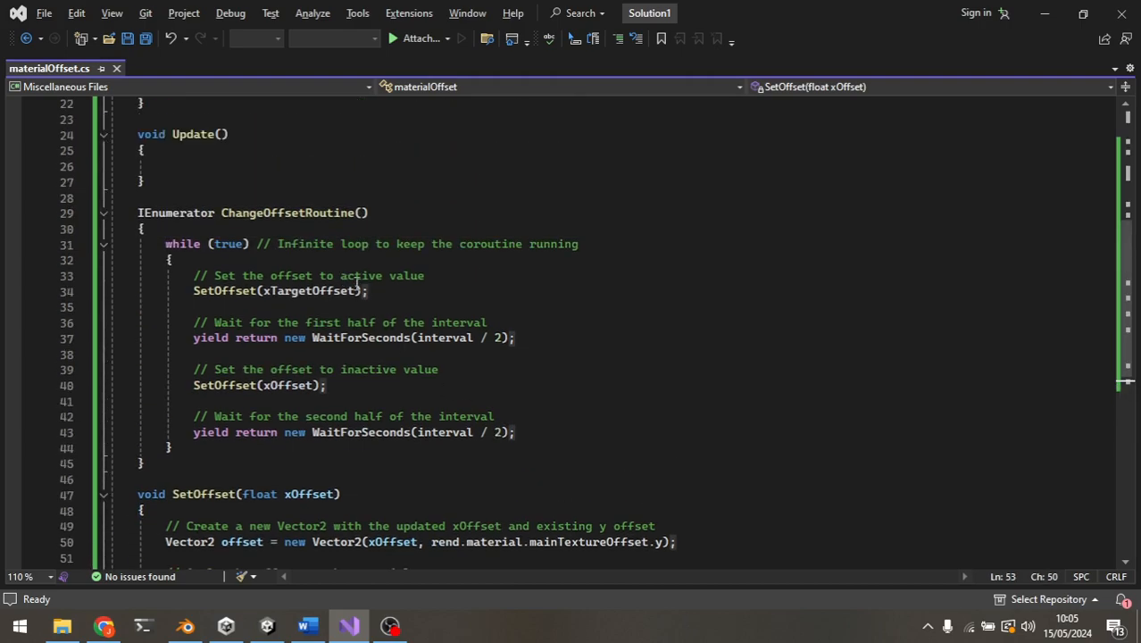
{"action": "left_click_drag", "start_coordinate": [384, 291], "coordinate": [194, 291]}
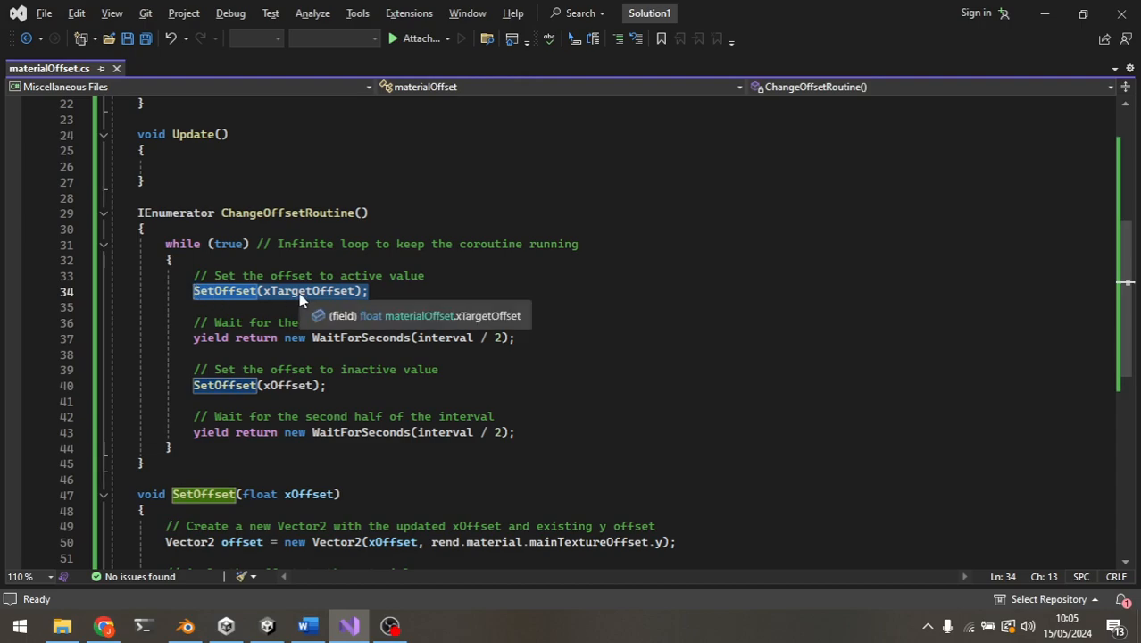
{"action": "left_click_drag", "start_coordinate": [159, 338], "coordinate": [553, 340]}
{"action": "scroll", "coordinate": [553, 340], "scroll_direction": "up", "scroll_amount": 2}
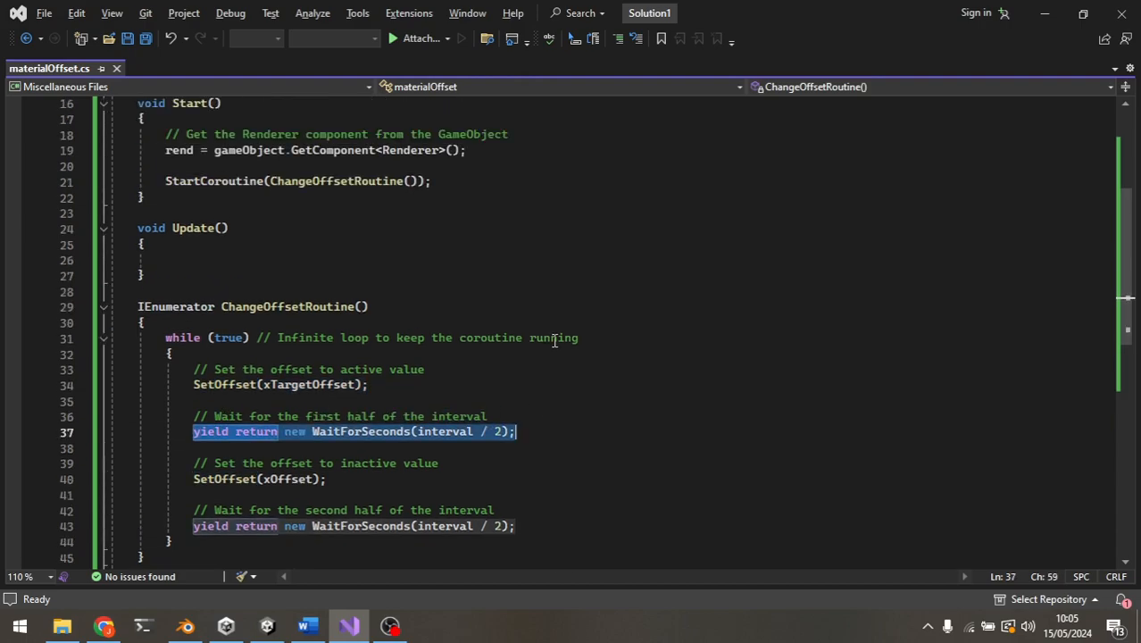
{"action": "scroll", "coordinate": [554, 339], "scroll_direction": "down", "scroll_amount": 3}
{"action": "left_click", "coordinate": [502, 291]}
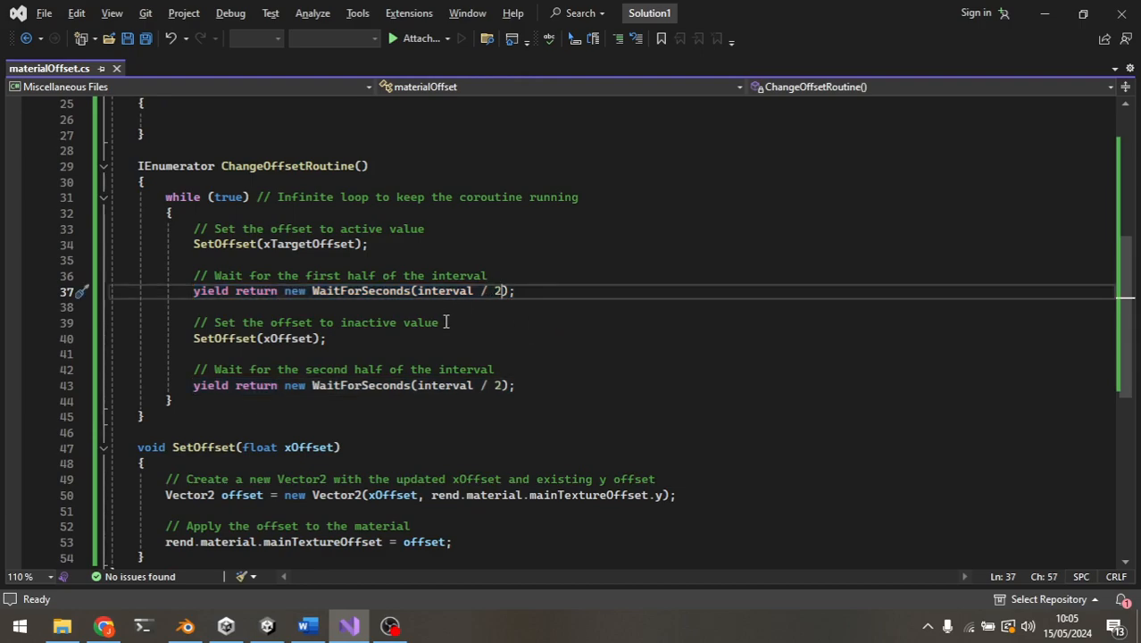
{"action": "key", "text": "alt+Tab"}
{"action": "key", "text": "alt+Tab"}
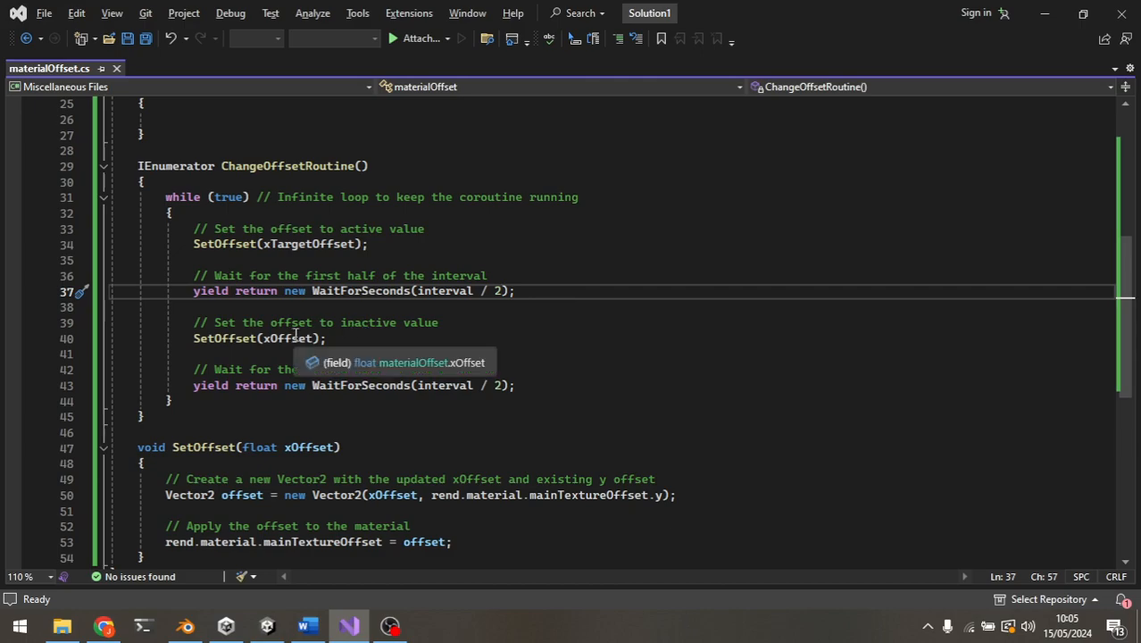
Highlight the SetOffset(xOffset) call, check the xOffset declaration, and highlight the second WaitForSeconds(interval / 2) line in ChangeOffsetRoutine.
{"action": "left_click_drag", "start_coordinate": [195, 338], "coordinate": [345, 337]}
{"action": "scroll", "coordinate": [346, 339], "scroll_direction": "down", "scroll_amount": 2}
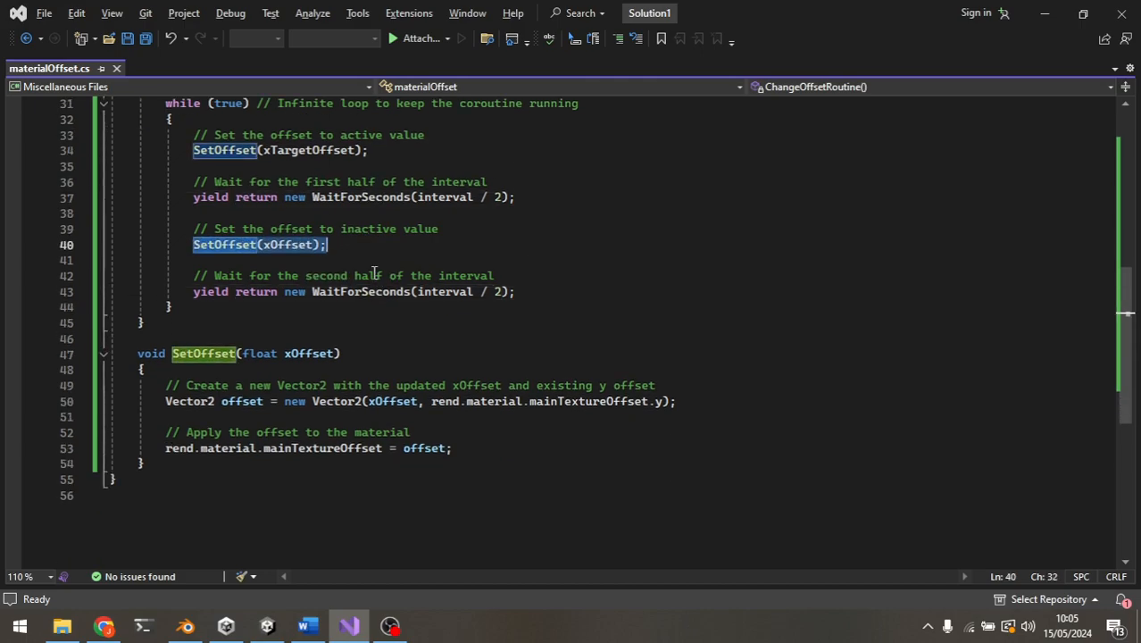
{"action": "scroll", "coordinate": [374, 273], "scroll_direction": "up", "scroll_amount": 10}
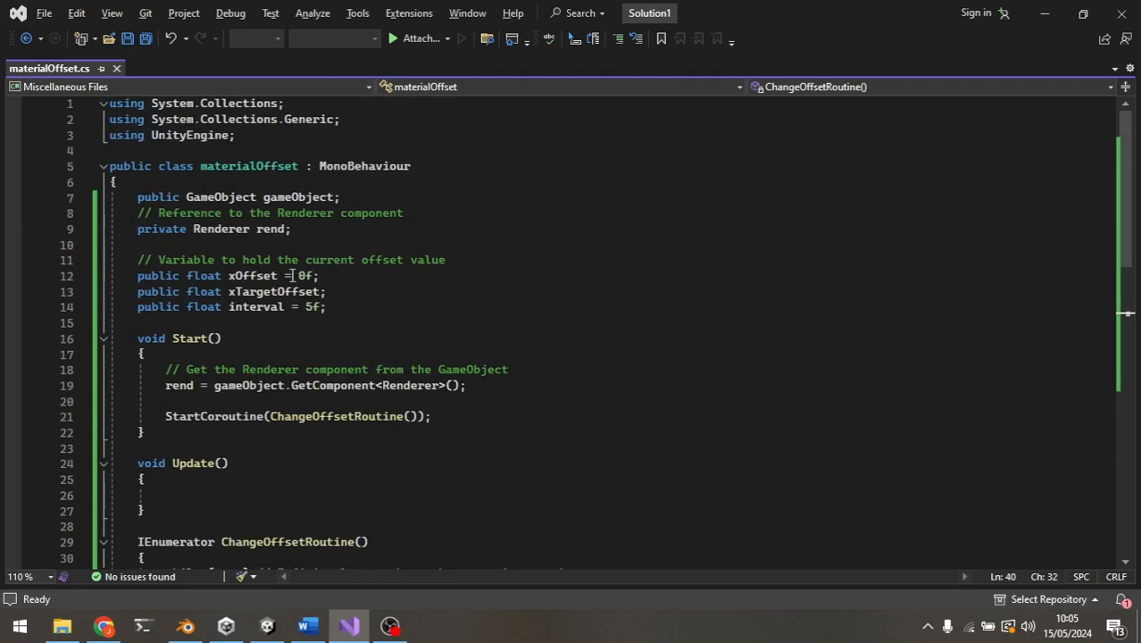
{"action": "scroll", "coordinate": [287, 275], "scroll_direction": "down", "scroll_amount": 7}
{"action": "left_click_drag", "start_coordinate": [194, 433], "coordinate": [603, 440]}
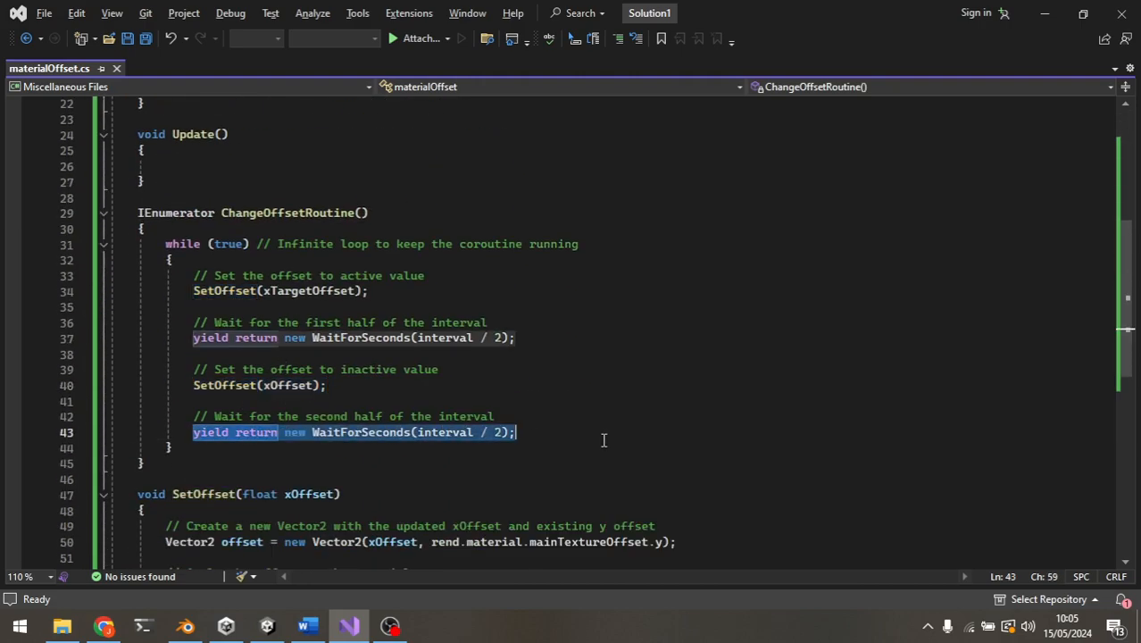
{"action": "left_click", "coordinate": [554, 459]}
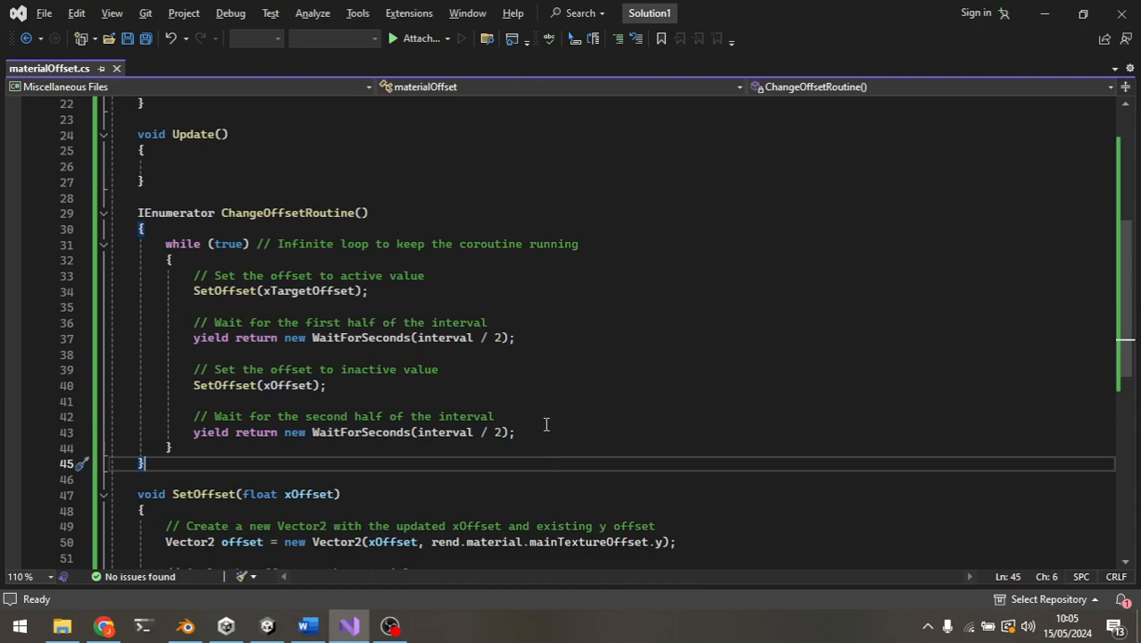
Glance at the character in Unity, return to Visual Studio and highlight interval / 2 in the second WaitForSeconds call.
{"action": "key", "text": "alt+Tab"}
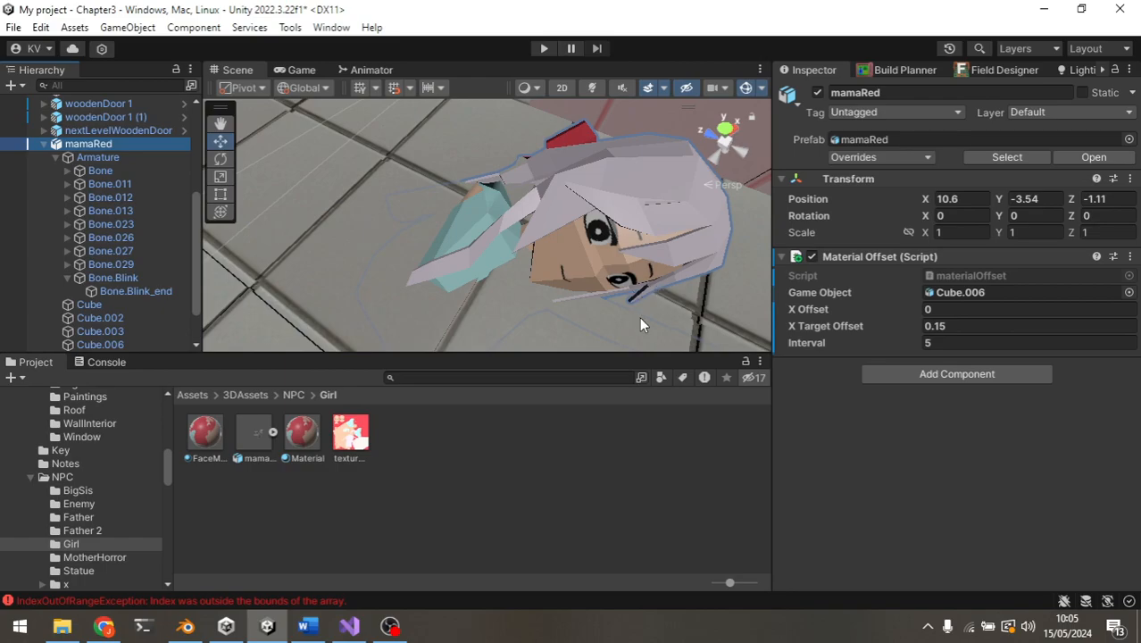
{"action": "key", "text": "alt+Tab"}
{"action": "left_click", "coordinate": [400, 386]}
{"action": "left_click_drag", "start_coordinate": [502, 433], "coordinate": [473, 433]}
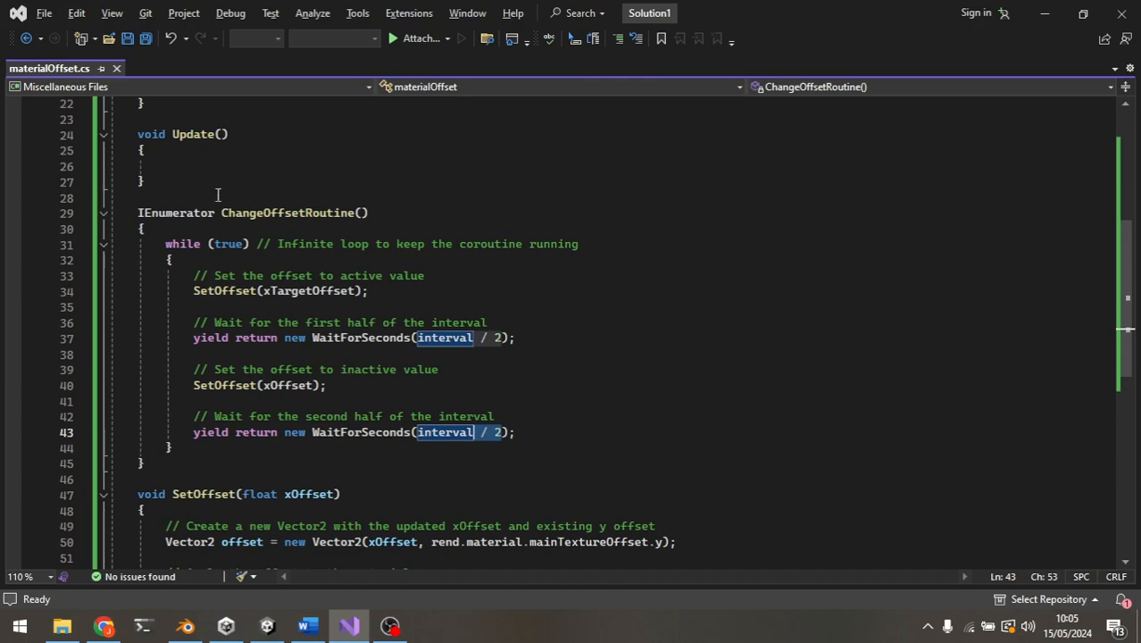
Change the divisor in the first WaitForSeconds call of ChangeOffsetRoutine to 5 and save the script.
{"action": "left_click", "coordinate": [523, 338]}
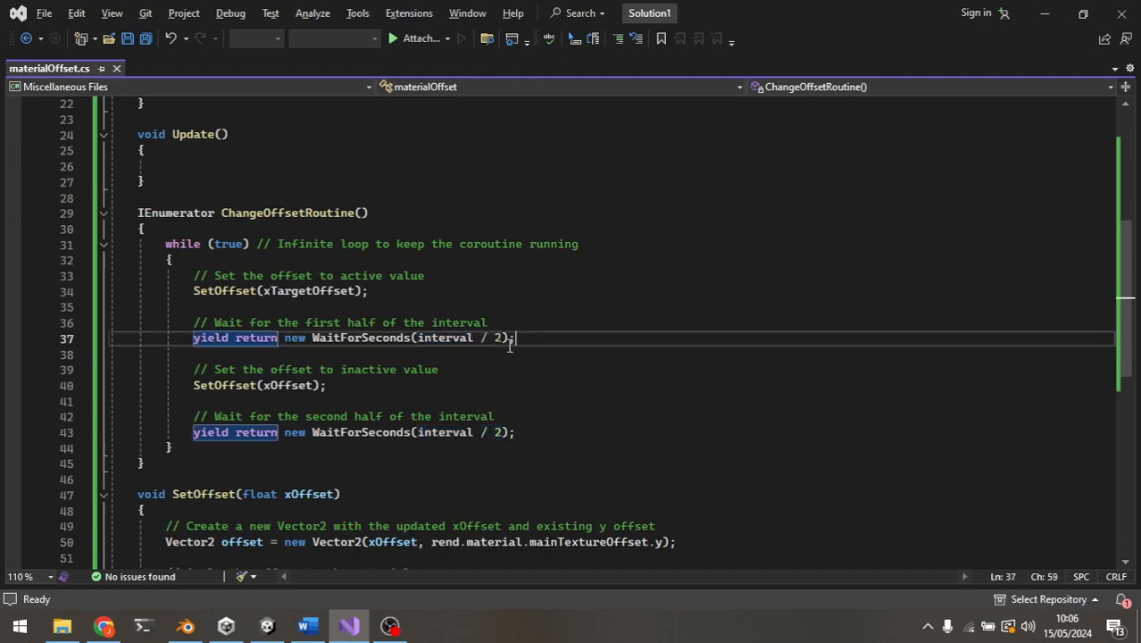
{"action": "left_click_drag", "start_coordinate": [503, 338], "coordinate": [488, 338]}
{"action": "left_click", "coordinate": [492, 338]}
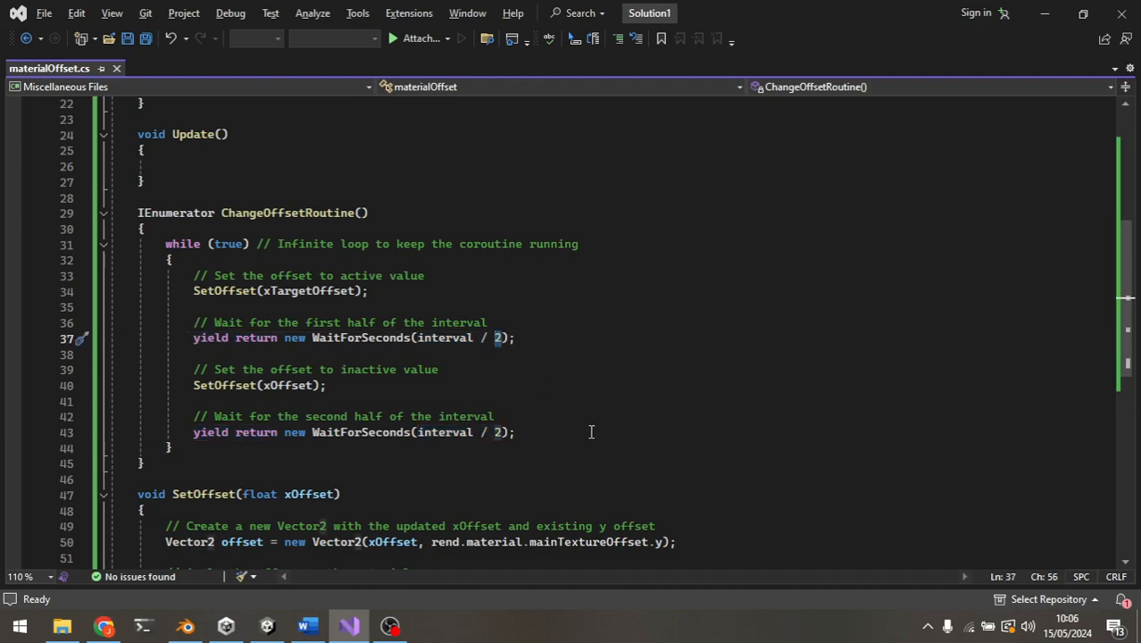
{"action": "type", "text": "5"}
{"action": "key", "text": "ctrl+s"}
Switch to Unity, run the game, watch the character's blink in the Scene view, and stop playing.
{"action": "key", "text": "alt+Tab"}
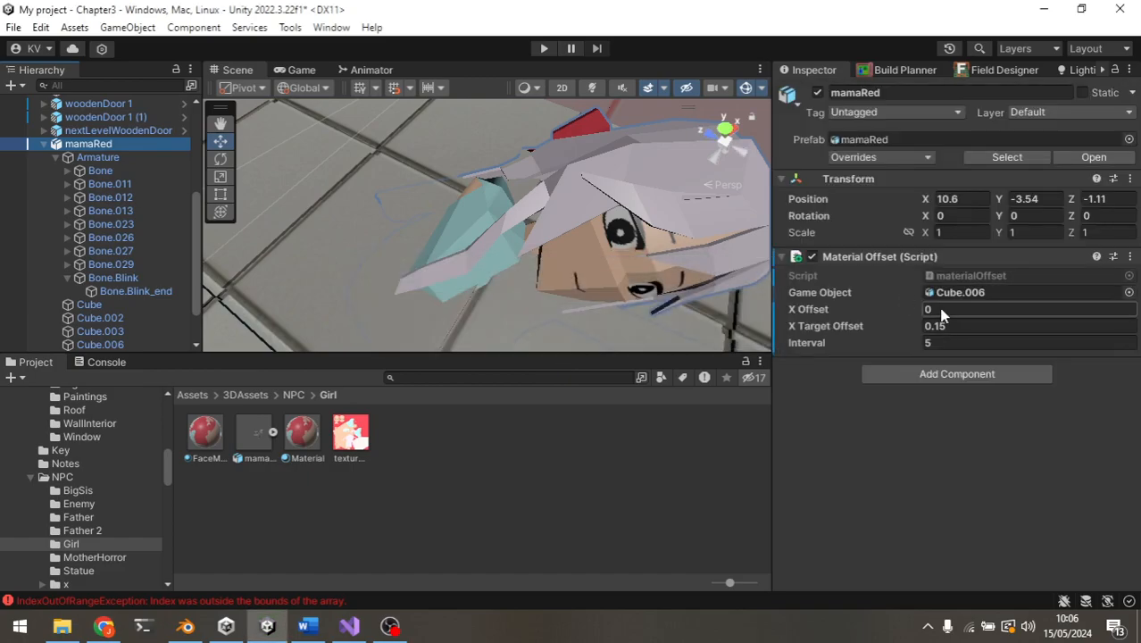
{"action": "left_click", "coordinate": [542, 50]}
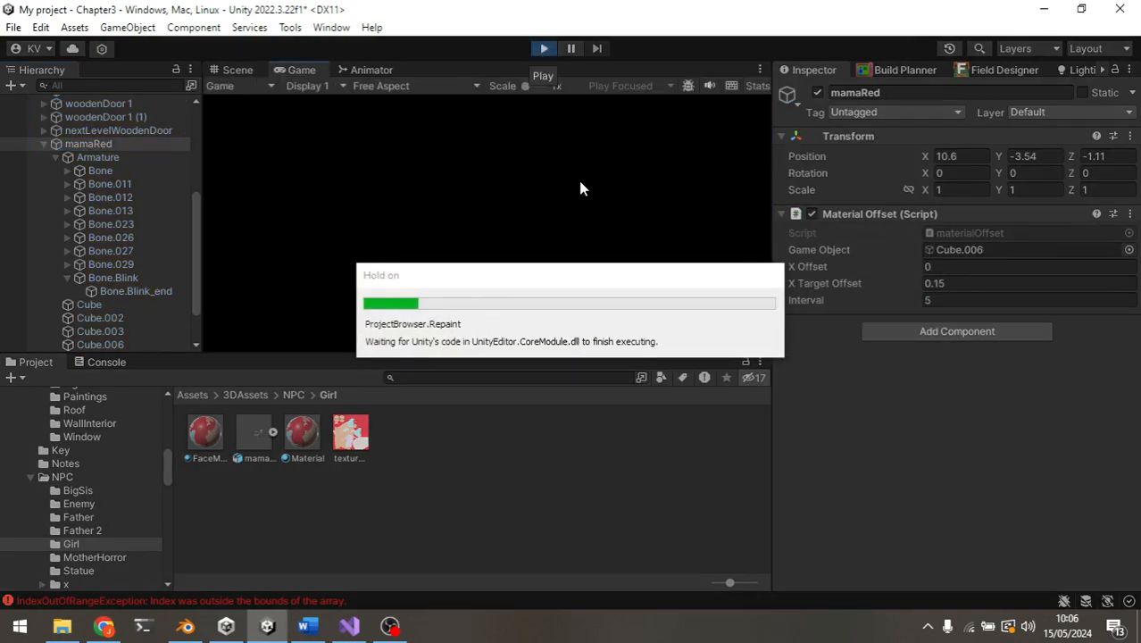
{"action": "left_click", "coordinate": [251, 75]}
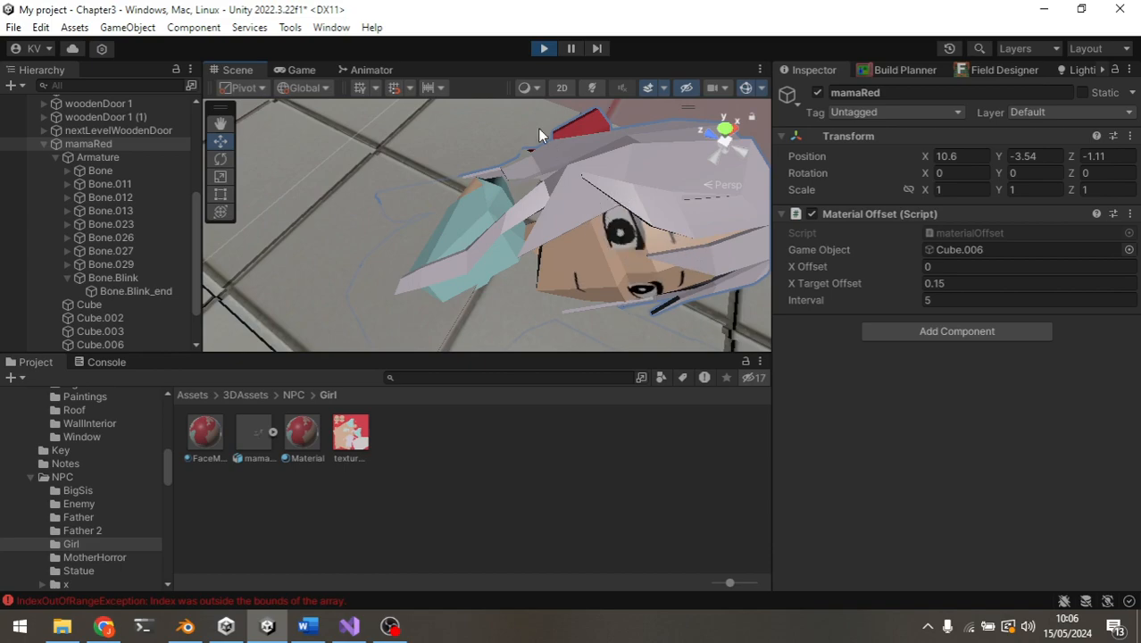
{"action": "left_click", "coordinate": [543, 48]}
Switch to Blender, show the Shader Editor, select the face mesh to examine its FaceMaterial offset nodes, and return to Unity.
{"action": "left_click", "coordinate": [185, 626]}
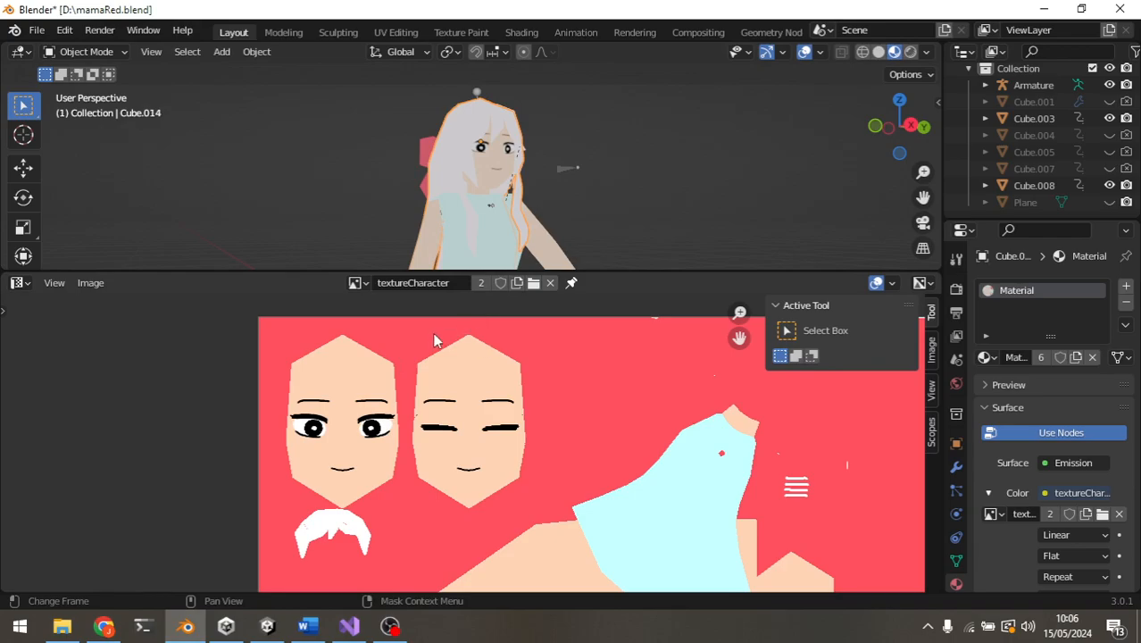
{"action": "left_click", "coordinate": [20, 283]}
{"action": "left_click", "coordinate": [98, 438]}
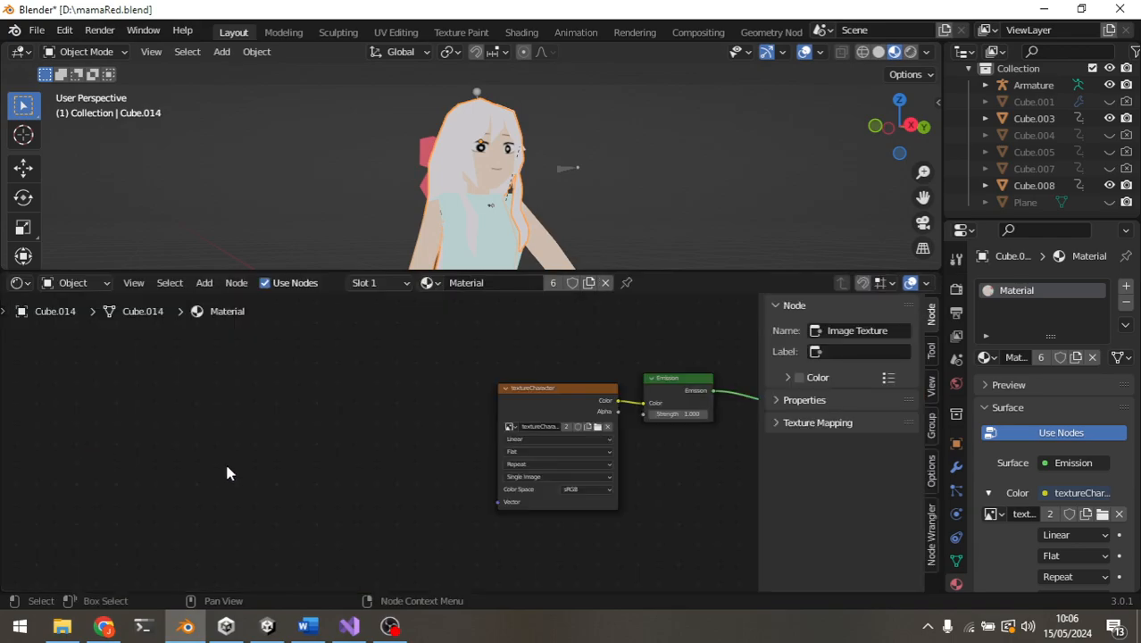
{"action": "scroll", "coordinate": [510, 407], "scroll_direction": "down", "scroll_amount": 3}
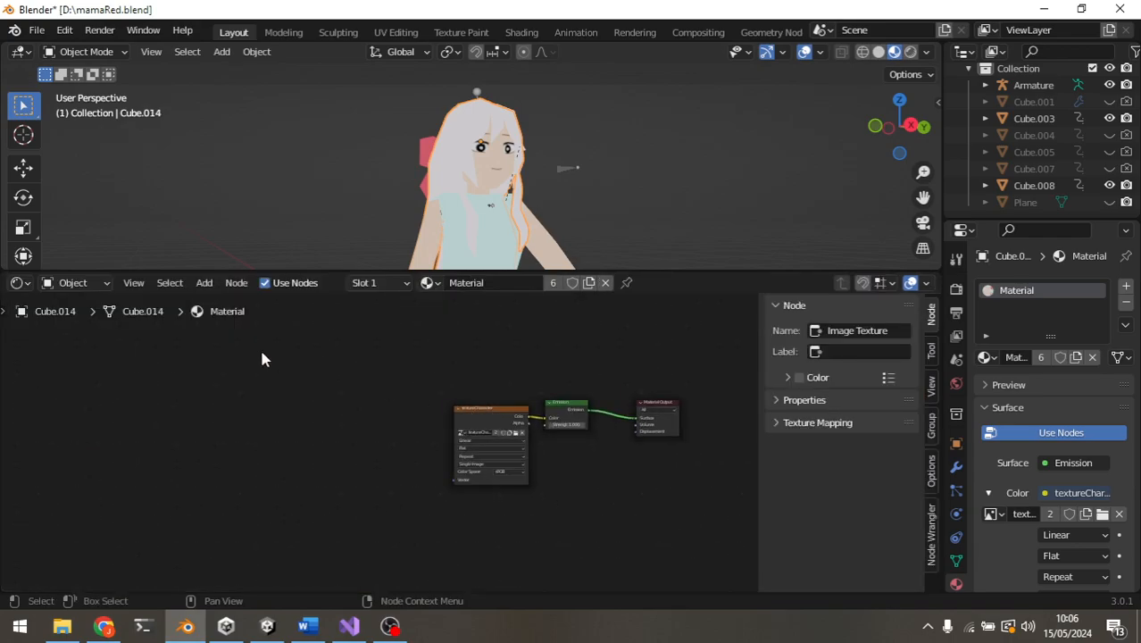
{"action": "left_click", "coordinate": [484, 154]}
{"action": "scroll", "coordinate": [275, 369], "scroll_direction": "up", "scroll_amount": 3}
{"action": "middle_click_drag", "start_coordinate": [369, 408], "coordinate": [545, 401]}
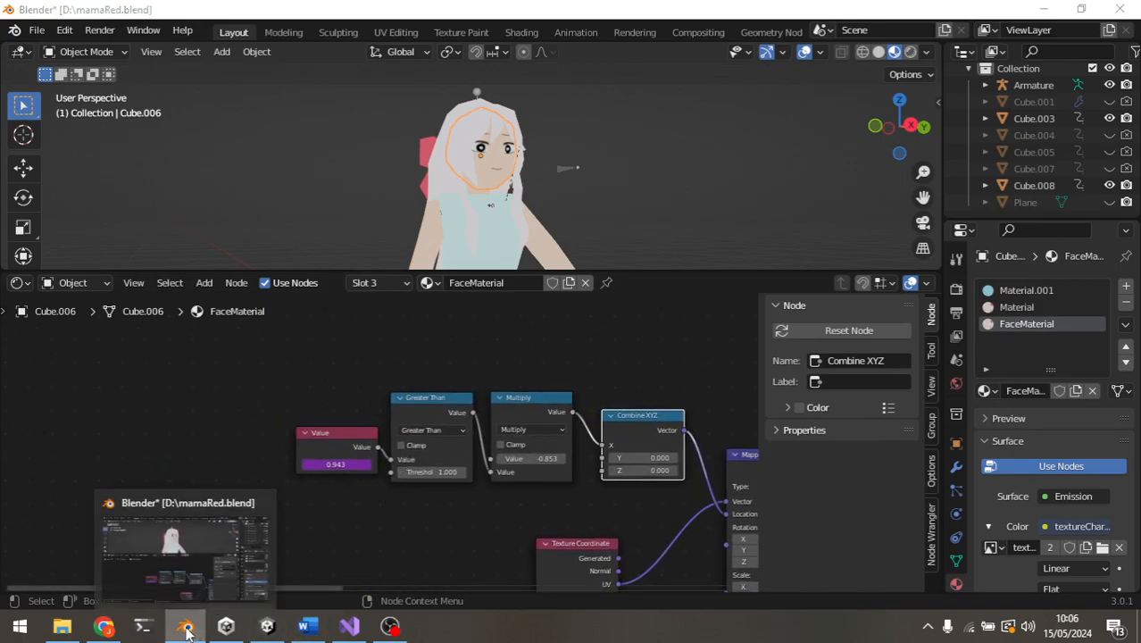
{"action": "left_click", "coordinate": [267, 625]}
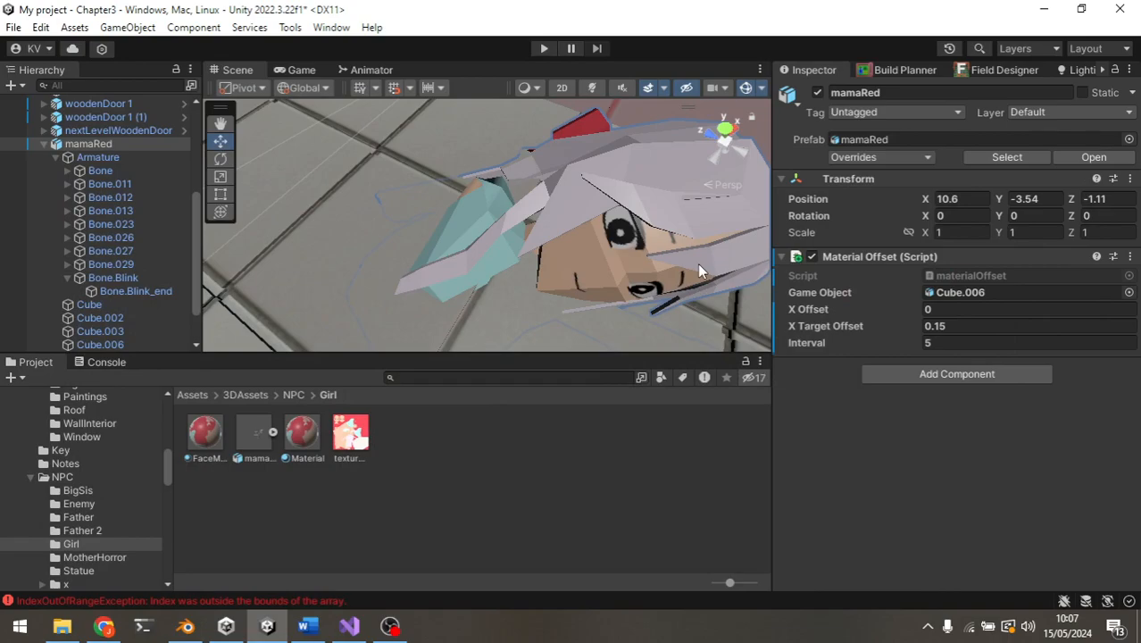